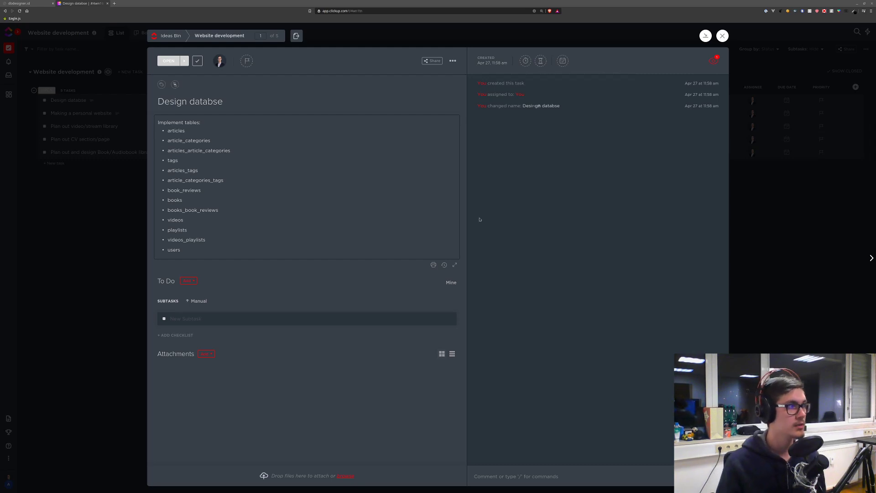
# Open the Wireframing (Copy) Figma file in a new browser tab.
pyautogui.hotkey('ctrl', '+')
pyautogui.click(114, 3)
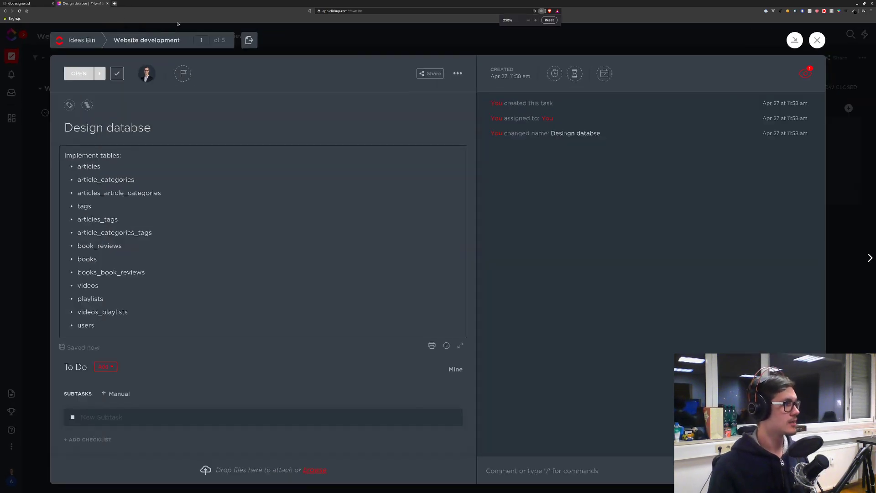
pyautogui.write('figma')
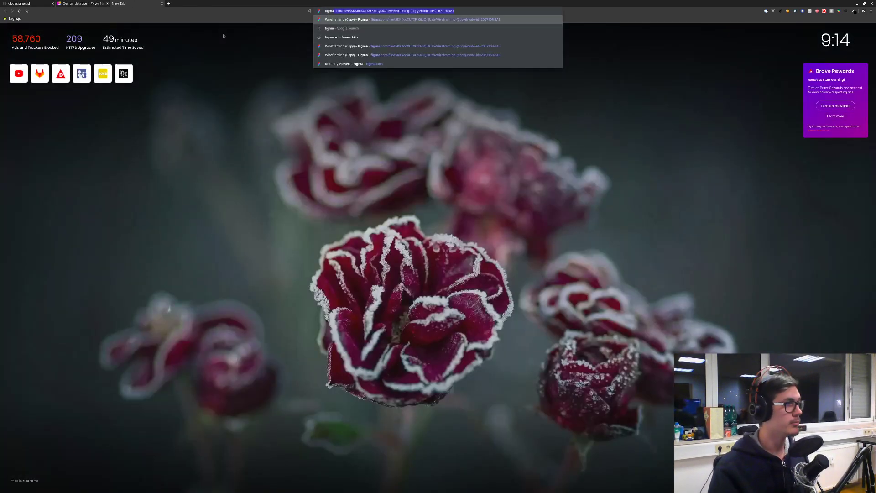
pyautogui.press('Return')
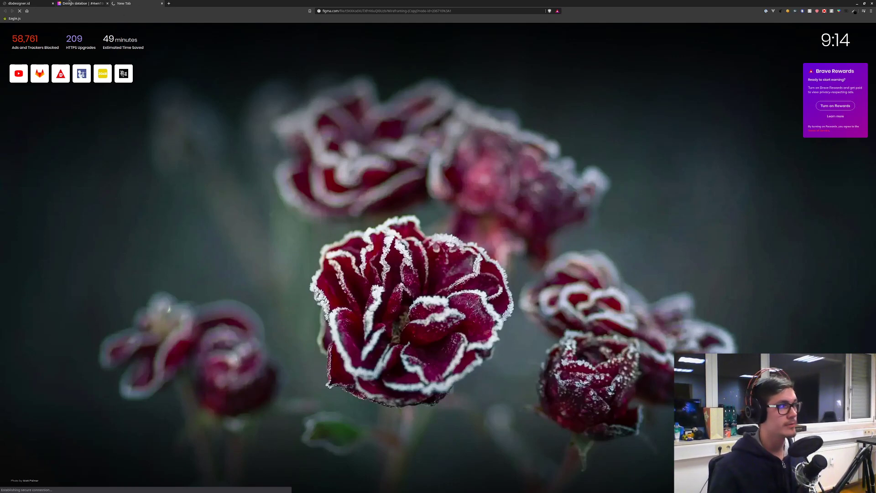
# Switch back to the "Design databse" task in ClickUp and enlarge the page for reading.
pyautogui.click(69, 3)
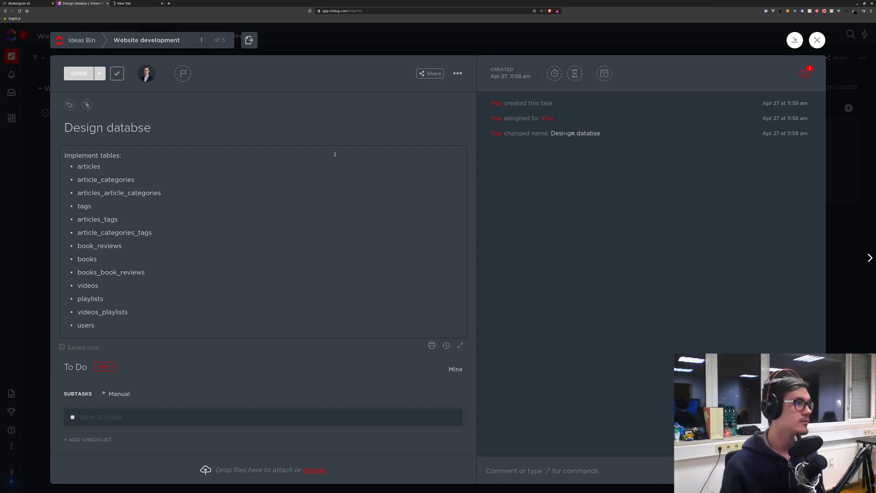
pyautogui.hotkey('ctrl', '+')
pyautogui.hotkey('ctrl', '+')
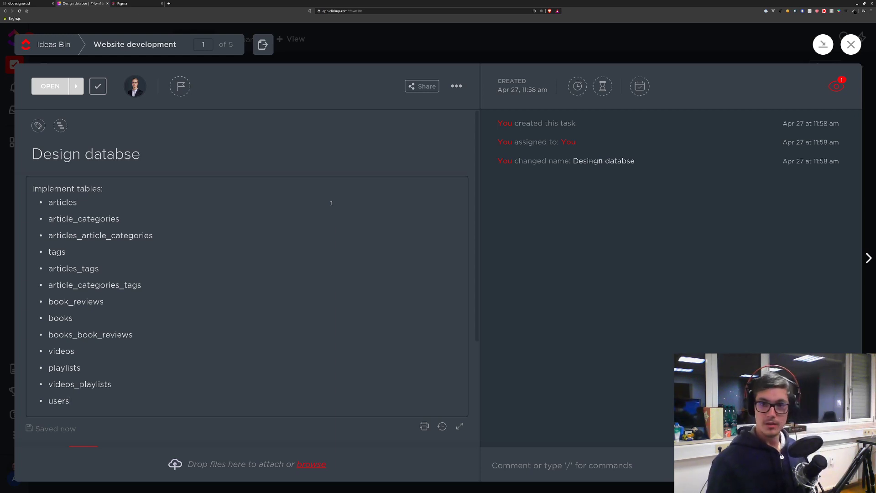
# Switch to the Figma file and clear the selection of Frame 1 to view the website wireframe.
pyautogui.click(129, 6)
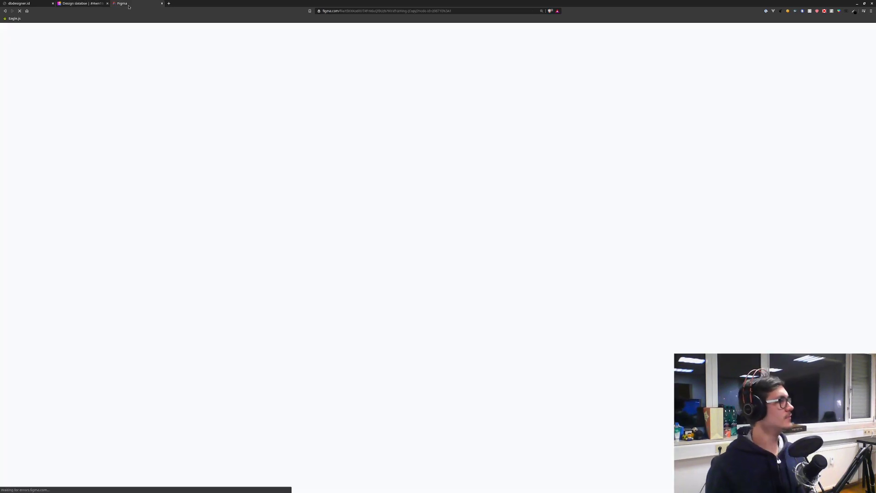
pyautogui.hotkey('ctrl', 'shift', 'Tab')
pyautogui.click(127, 3)
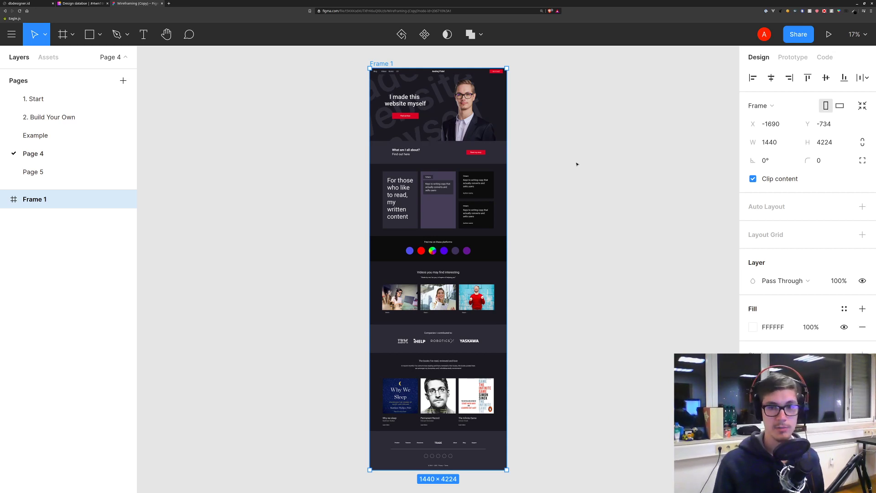
pyautogui.click(562, 138)
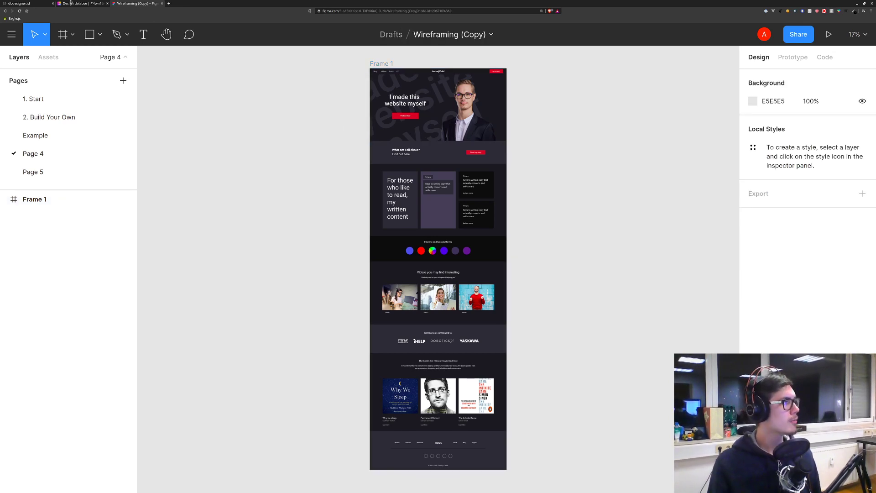
# Switch to the ClickUp task and review its list of tables to implement, from articles through users.
pyautogui.click(72, 3)
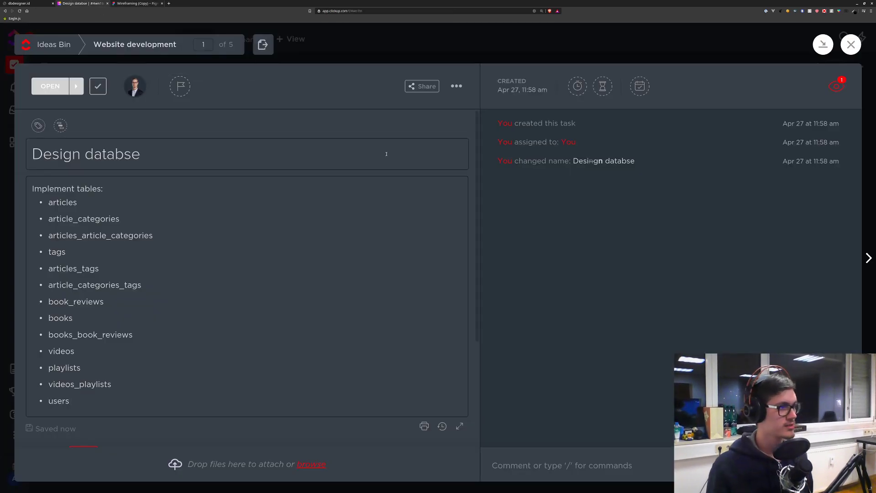
pyautogui.scroll(-2, 348, 244)
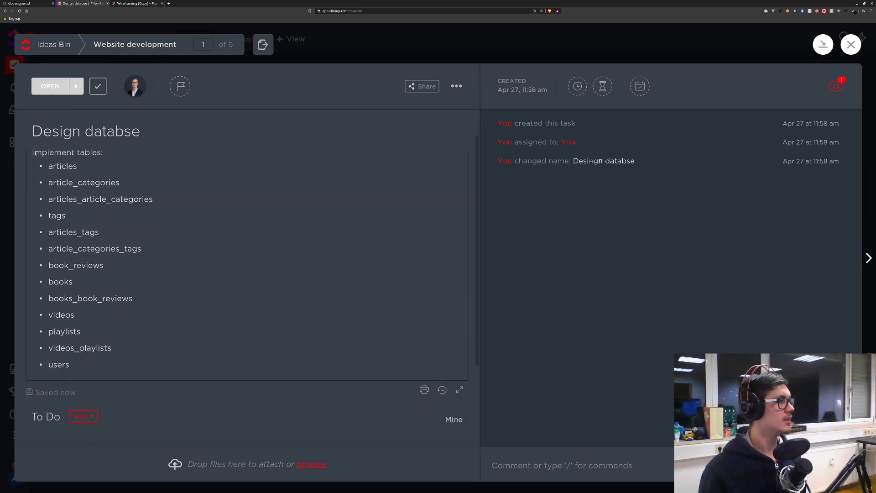
pyautogui.moveTo(32, 153); pyautogui.dragTo(230, 369)
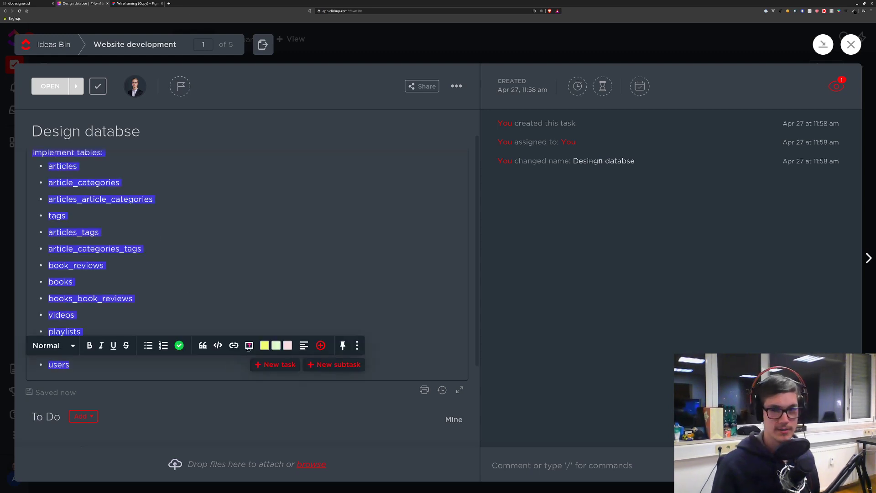
pyautogui.click(132, 259)
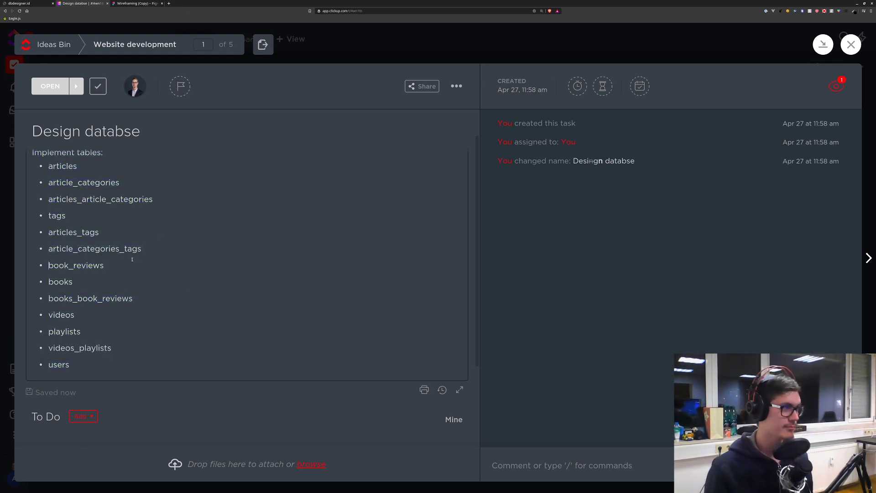
pyautogui.scroll(1, 187, 263)
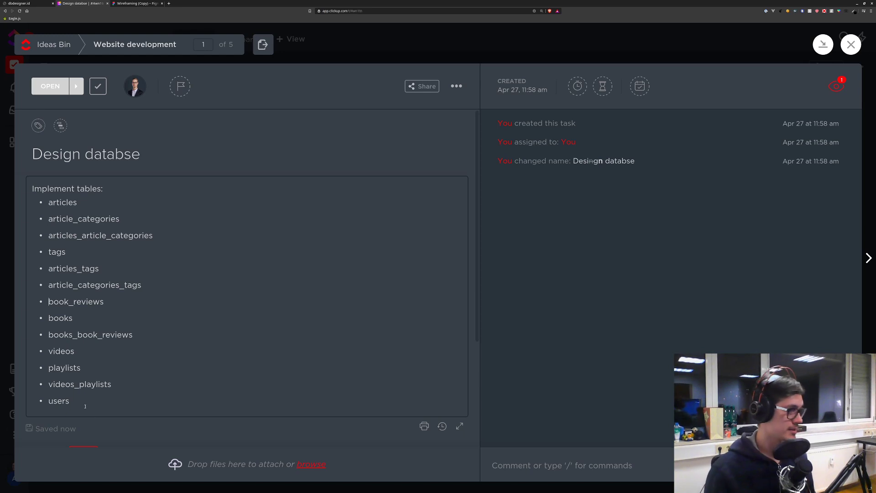
pyautogui.moveTo(84, 402); pyautogui.dragTo(45, 402)
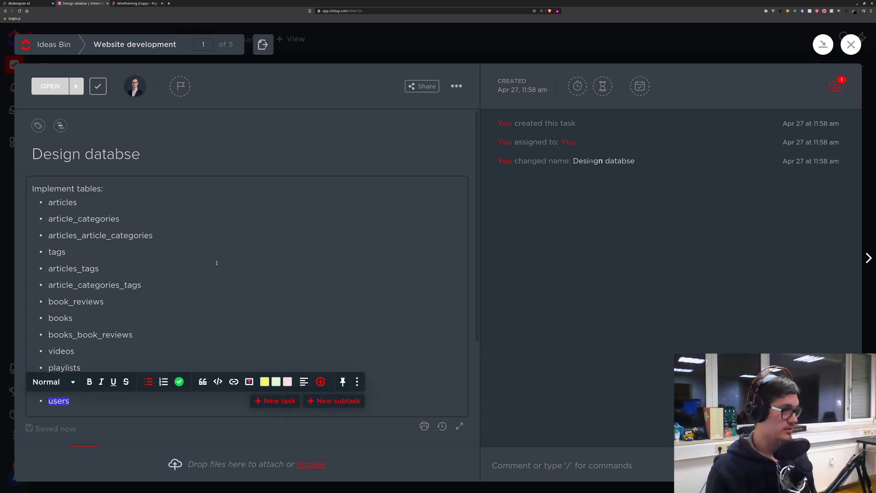
# Switch to Dbdesigner, bring up its login form and fill in the account's email.
pyautogui.hotkey('ctrl', 'Tab')
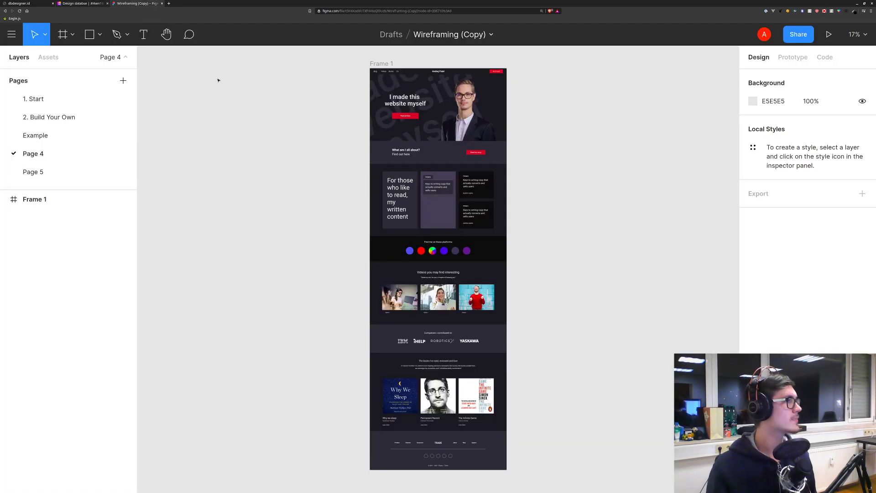
pyautogui.hotkey('ctrl', 'Tab')
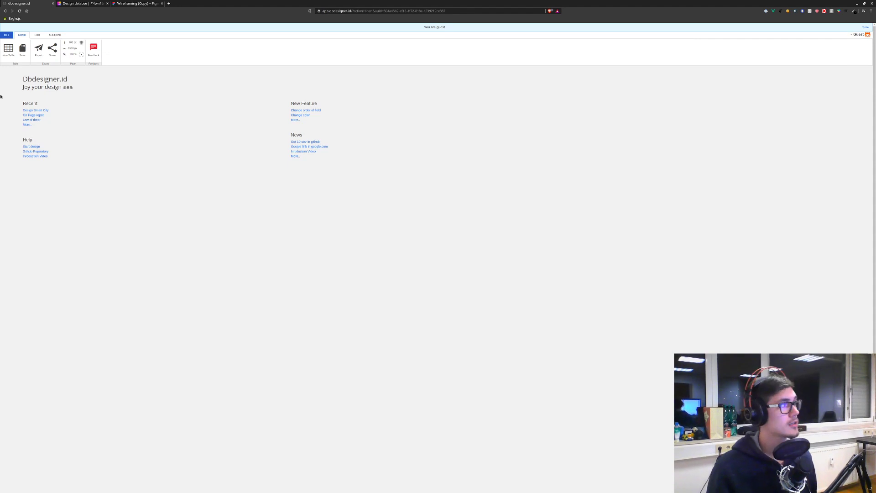
pyautogui.click(38, 49)
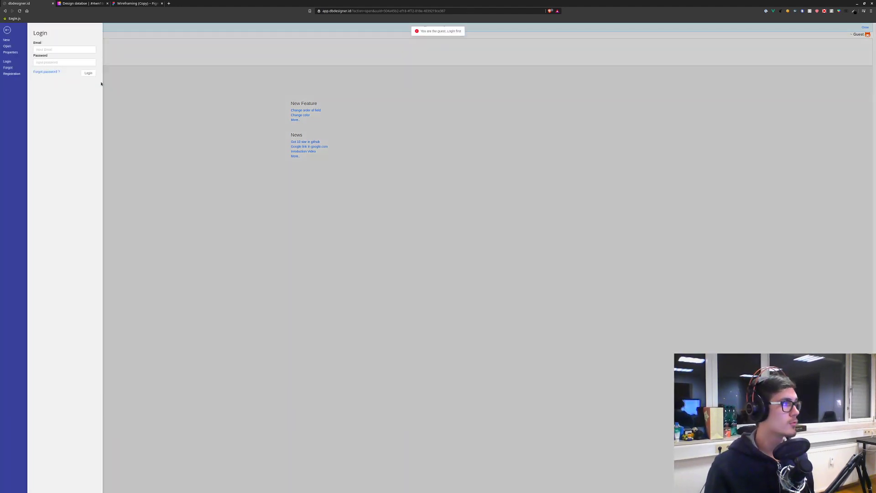
pyautogui.click(54, 49)
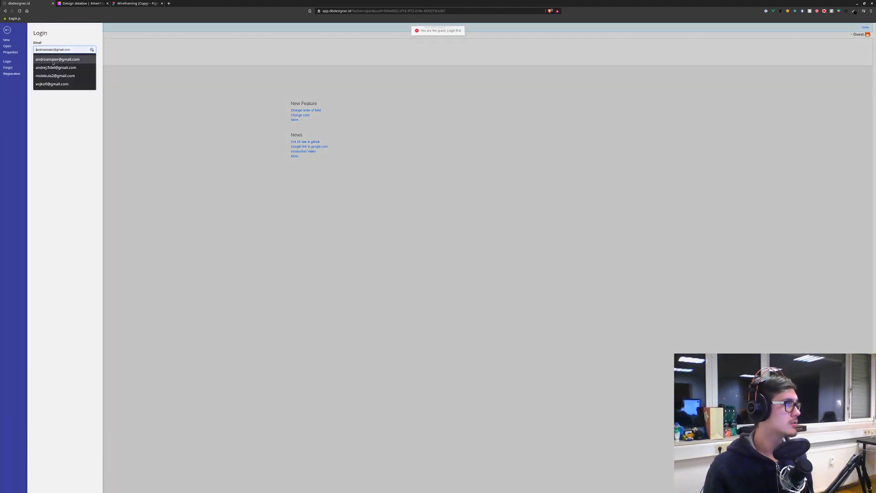
pyautogui.click(53, 63)
pyautogui.click(93, 63)
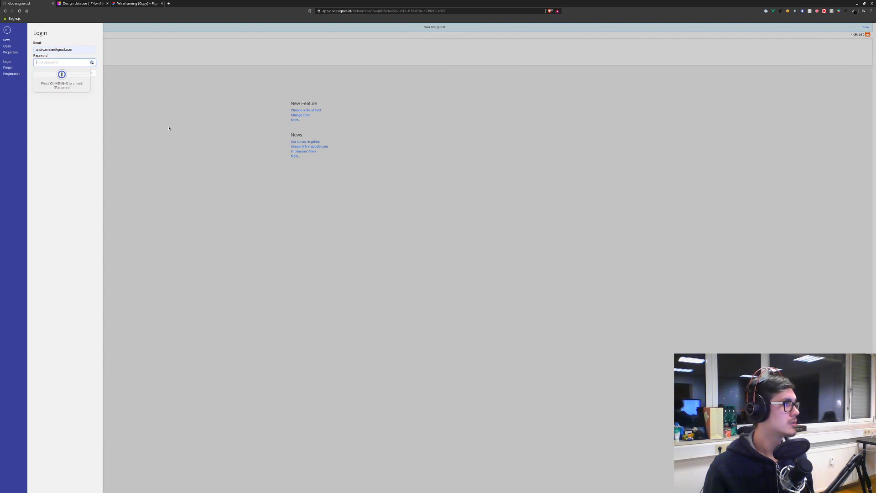
# Log in with the saved credentials by entering the password manager's master password, correcting the account's email in the login form.
pyautogui.hotkey('ctrl', 'shift', 'x')
pyautogui.write('••')
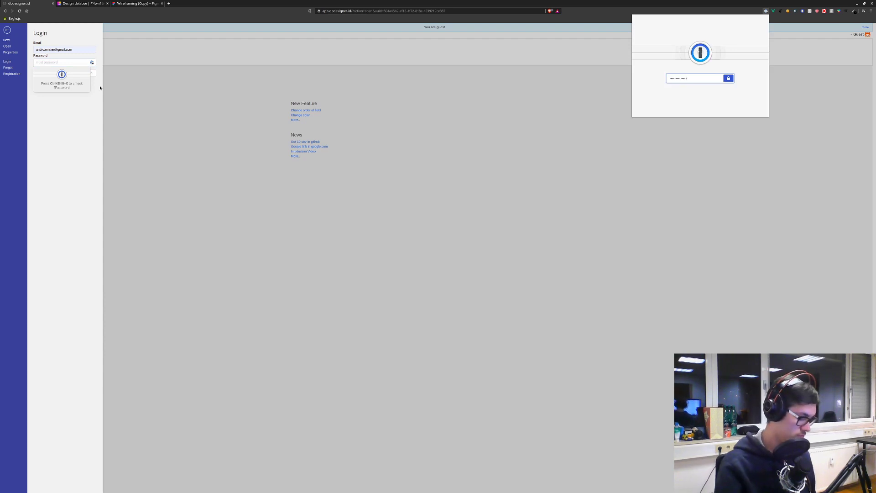
pyautogui.press('Return')
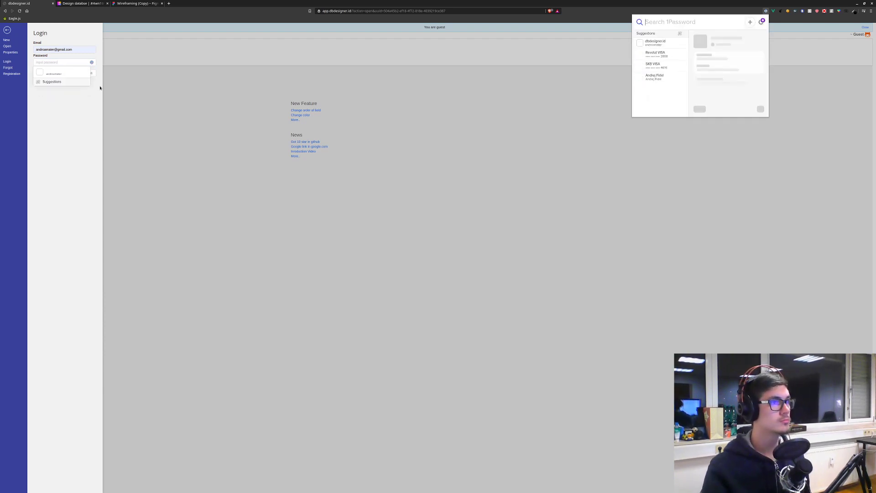
pyautogui.press('Return')
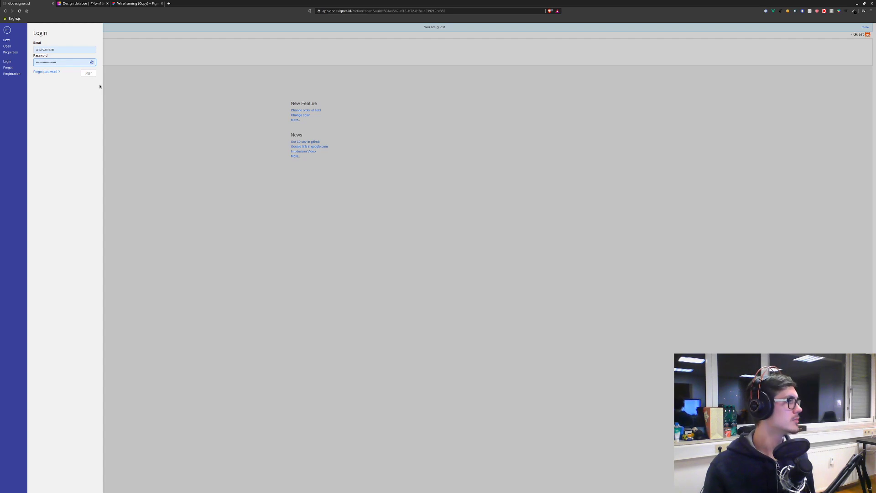
pyautogui.click(88, 73)
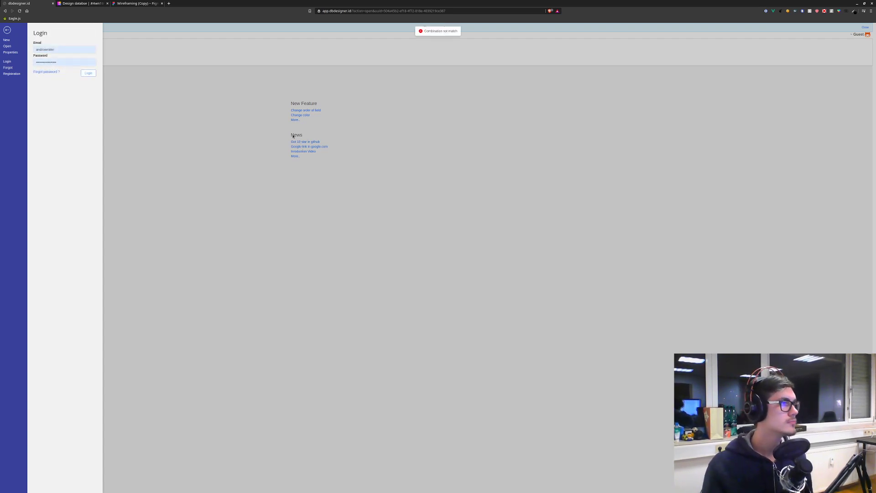
pyautogui.click(48, 52)
pyautogui.click(51, 59)
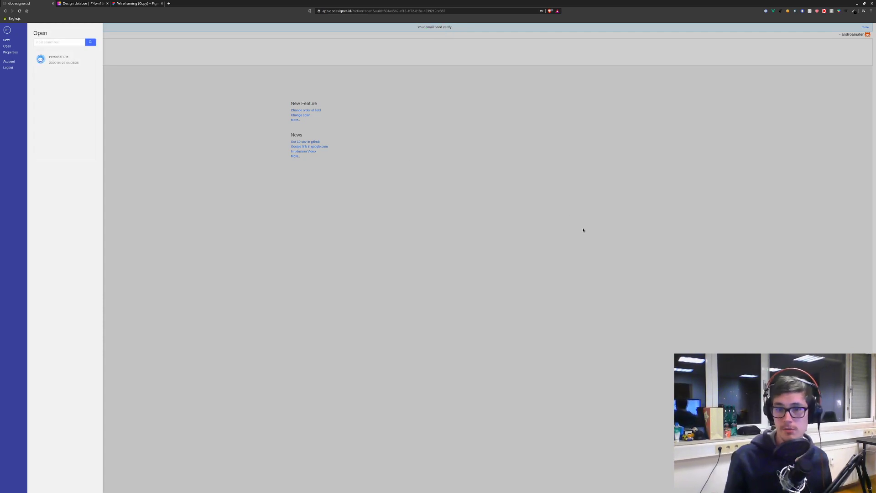
# Create a new project titled Personal Portfolio.
pyautogui.click(112, 110)
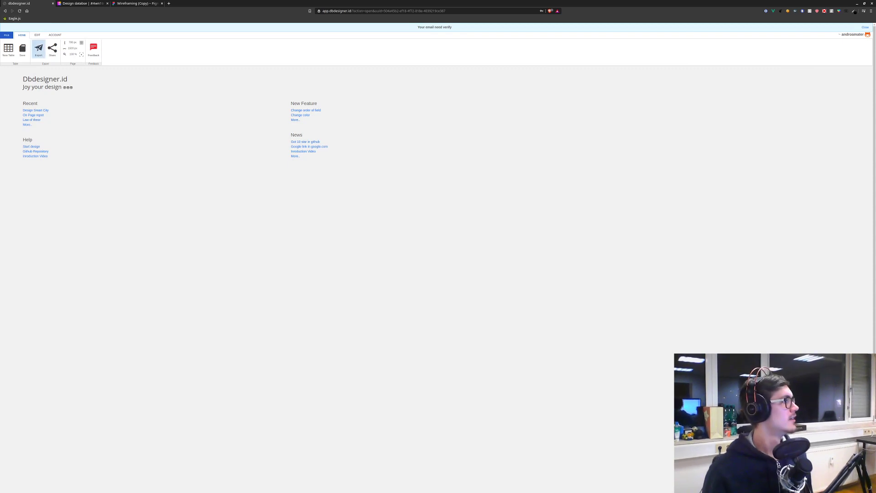
pyautogui.click(38, 49)
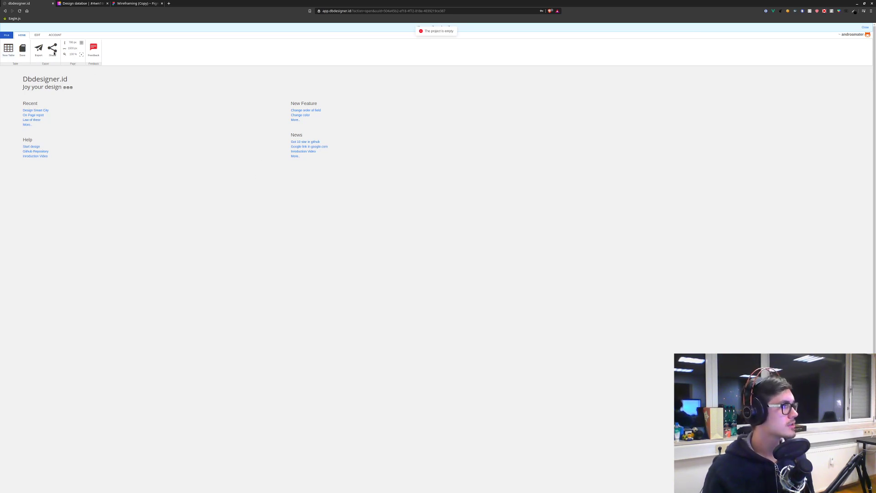
pyautogui.click(6, 34)
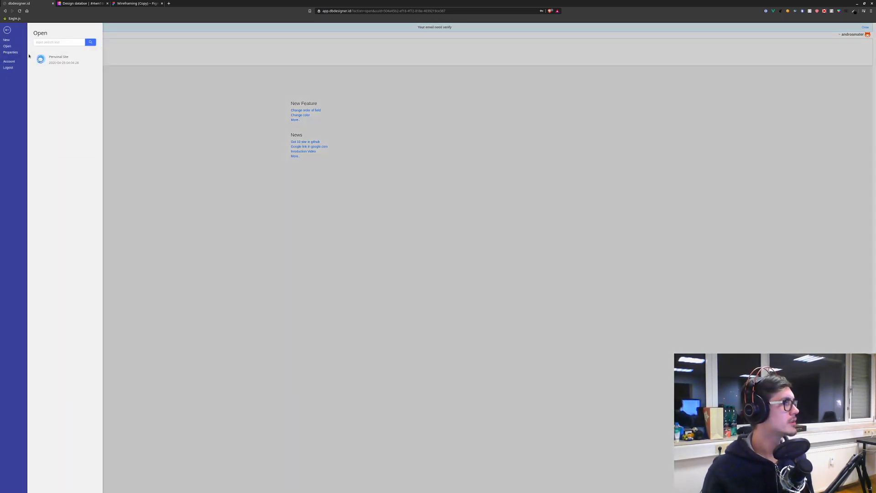
pyautogui.click(8, 40)
pyautogui.click(42, 47)
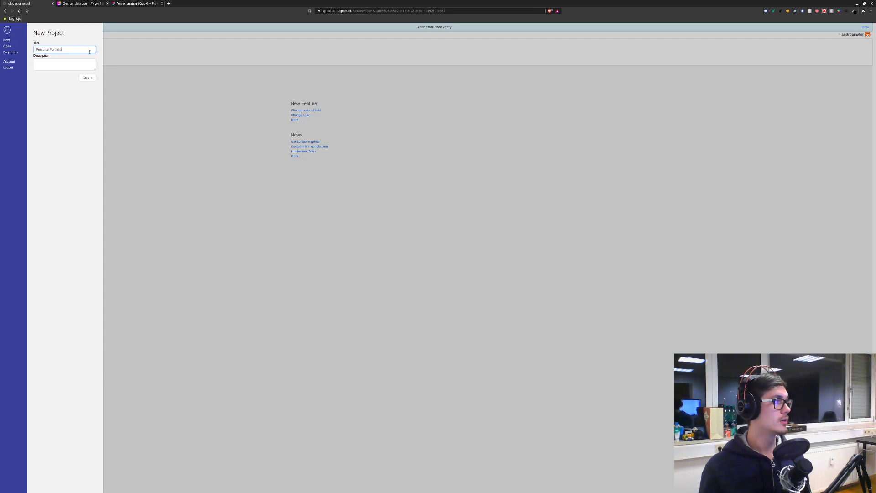
pyautogui.click(88, 78)
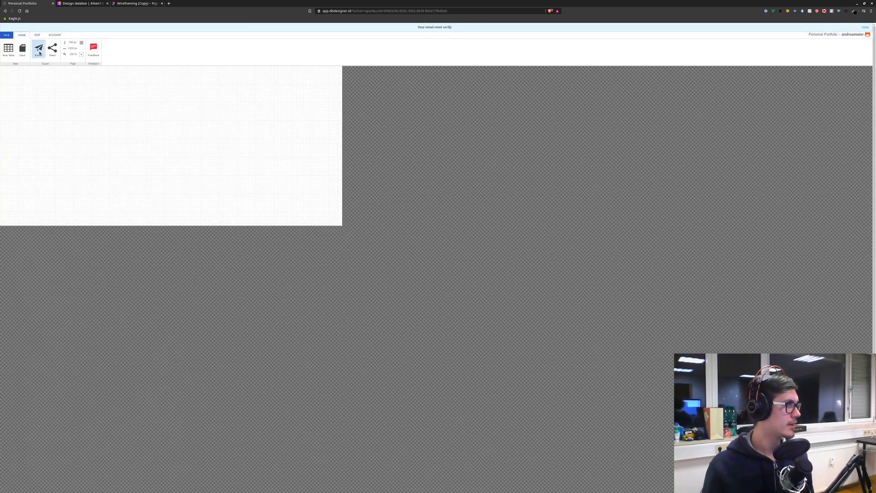
# Open the project's export options and examine the Laravel export page.
pyautogui.click(39, 49)
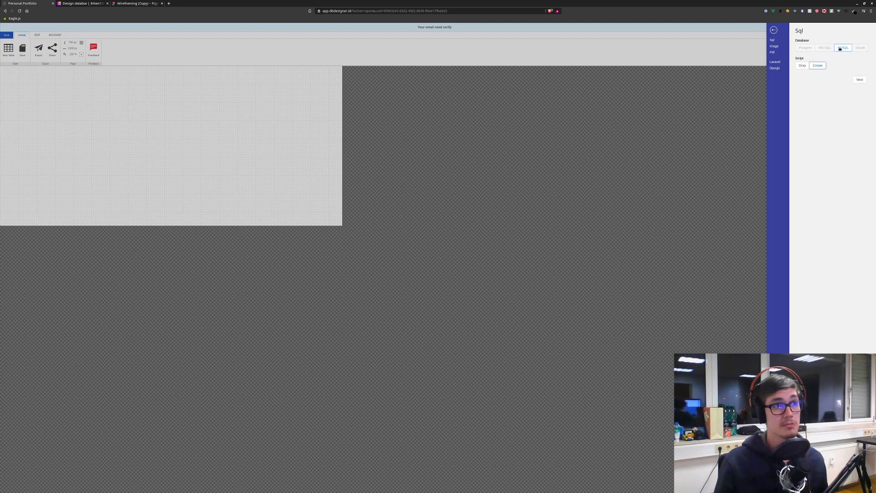
pyautogui.click(778, 62)
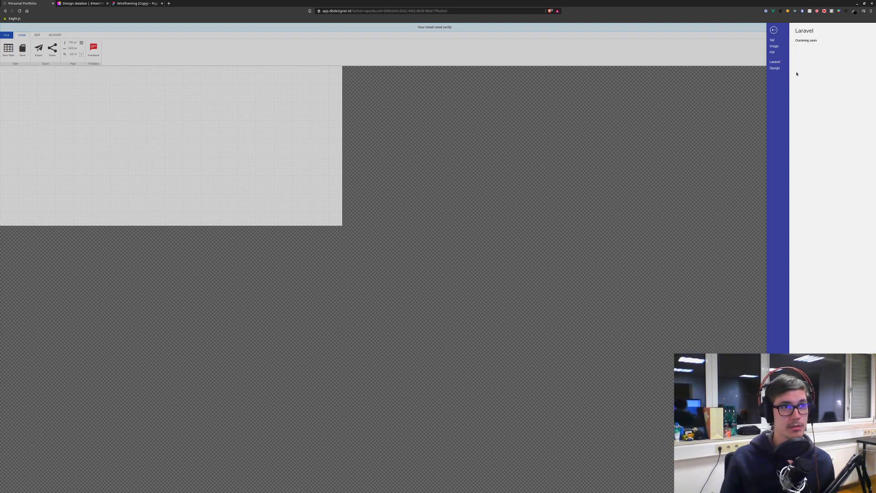
pyautogui.moveTo(796, 30); pyautogui.dragTo(820, 45)
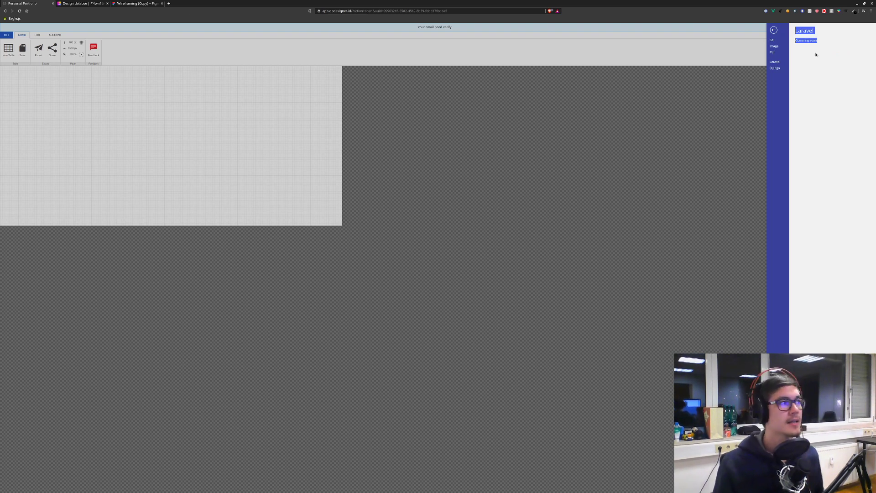
pyautogui.hotkey('ctrl', '+')
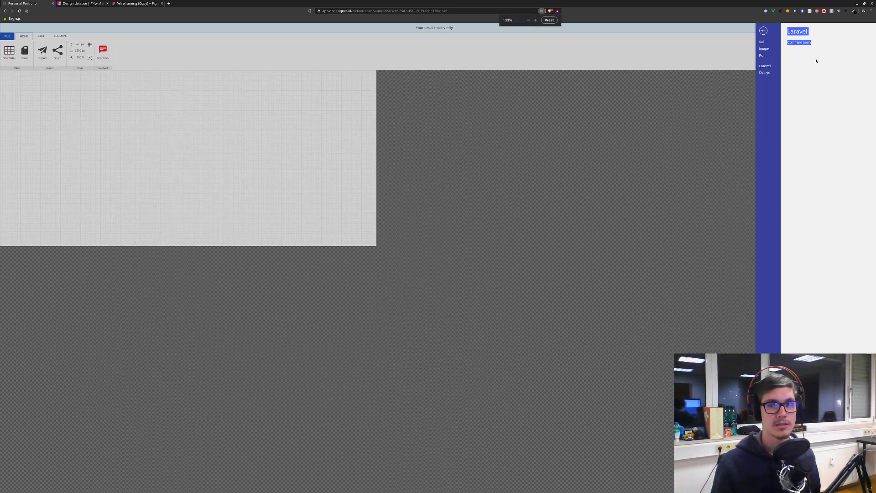
pyautogui.hotkey('ctrl', '+')
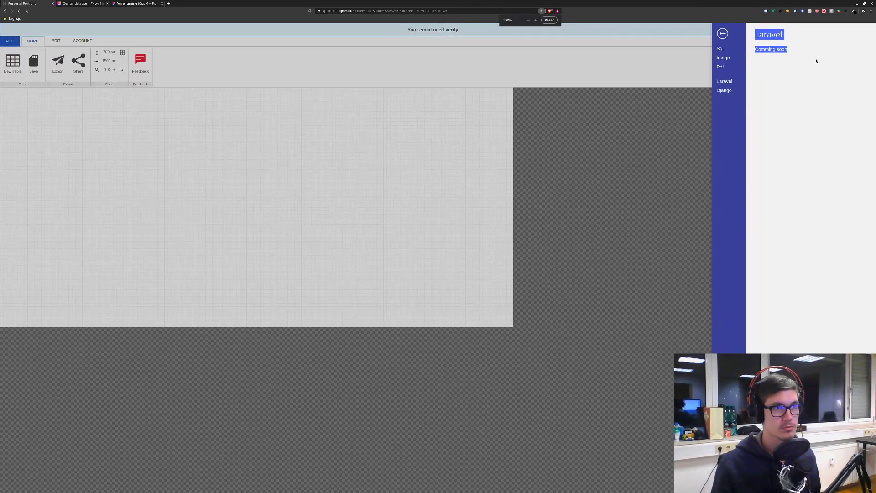
pyautogui.hotkey('ctrl', '+')
pyautogui.hotkey('ctrl', '+')
pyautogui.hotkey('ctrl', '+')
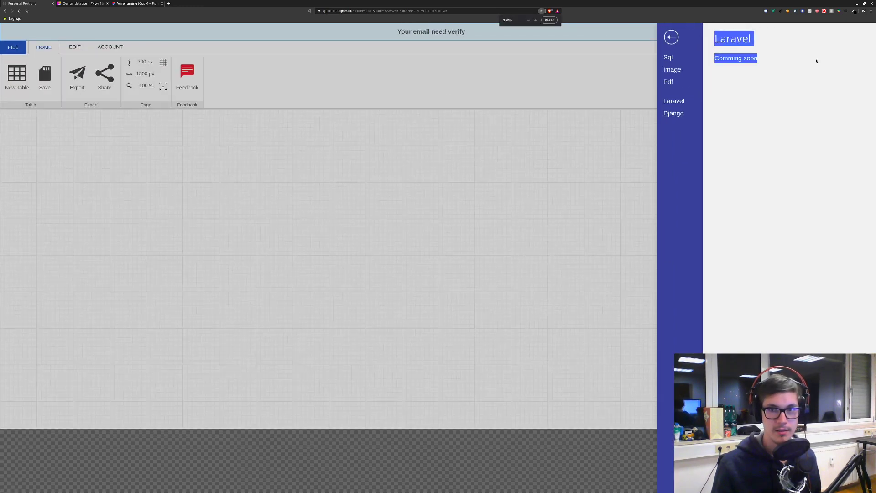
pyautogui.hotkey('ctrl', '-')
pyautogui.hotkey('ctrl', '-')
pyautogui.hotkey('ctrl', '+')
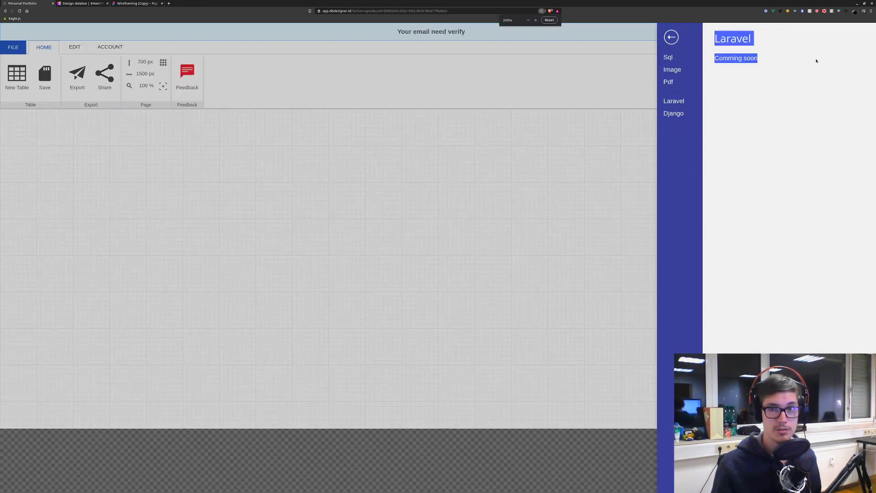
pyautogui.click(815, 61)
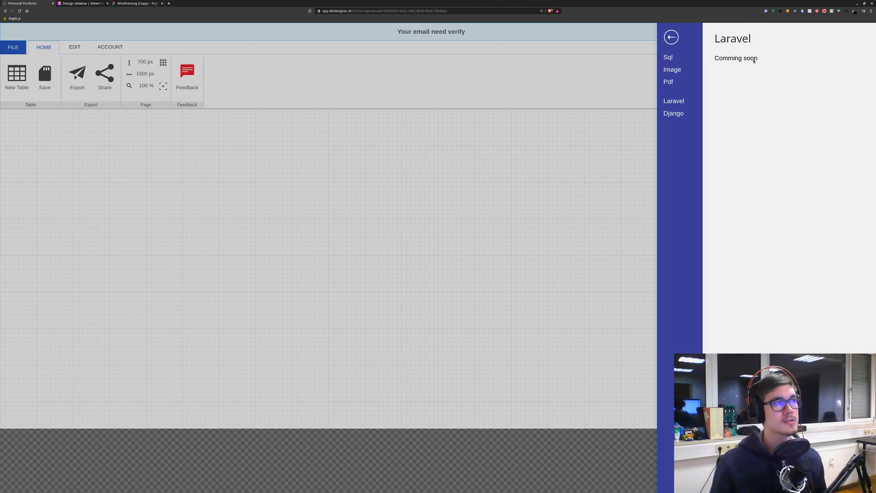
pyautogui.moveTo(758, 58); pyautogui.dragTo(719, 39)
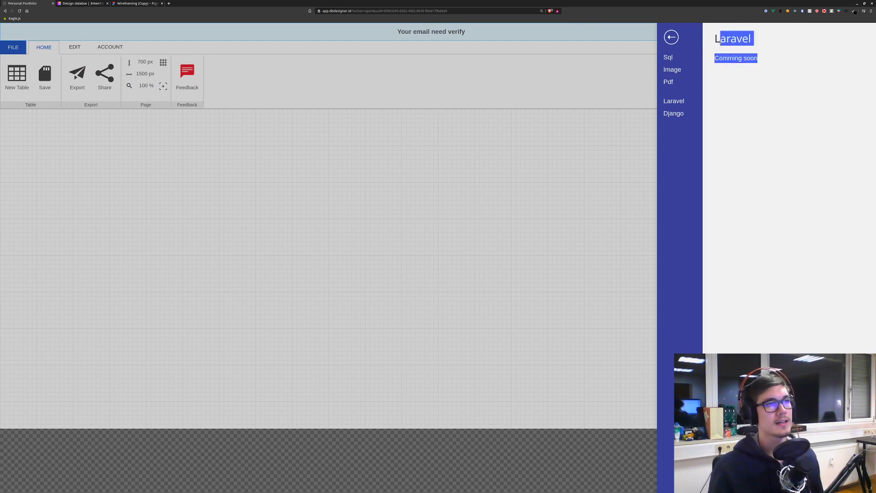
pyautogui.click(759, 77)
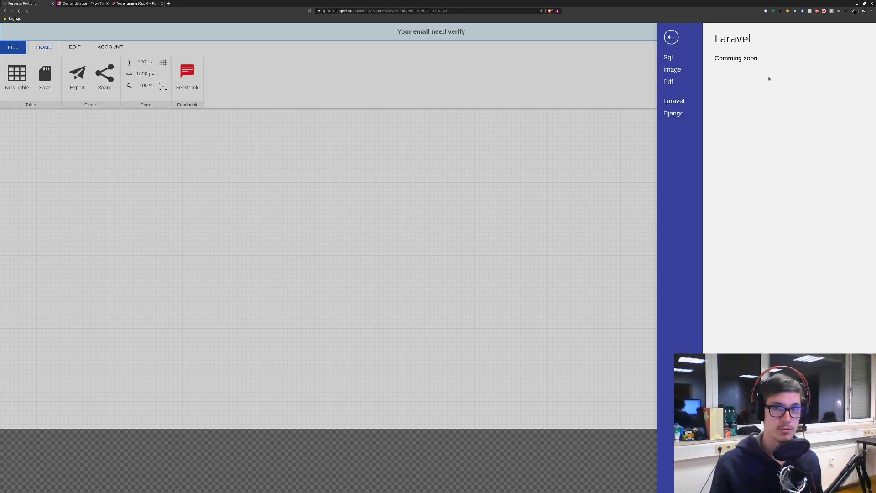
# Review the Sql and Image export settings, then close the export options.
pyautogui.click(669, 57)
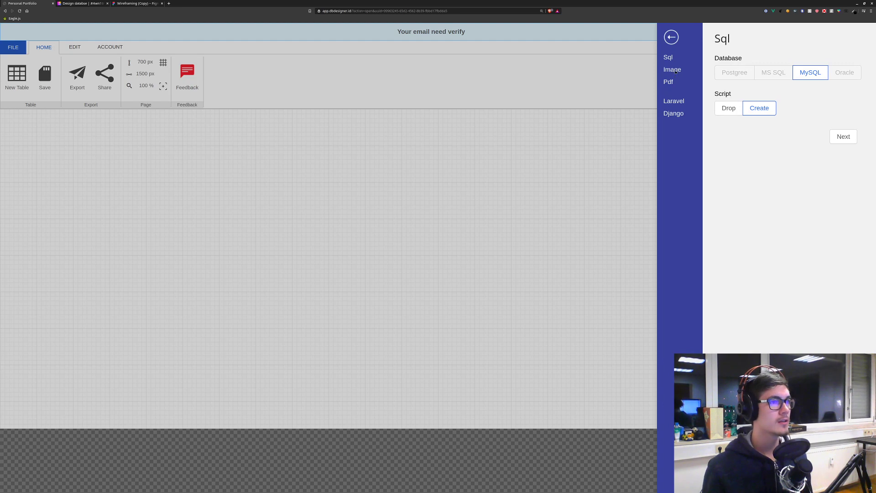
pyautogui.click(676, 70)
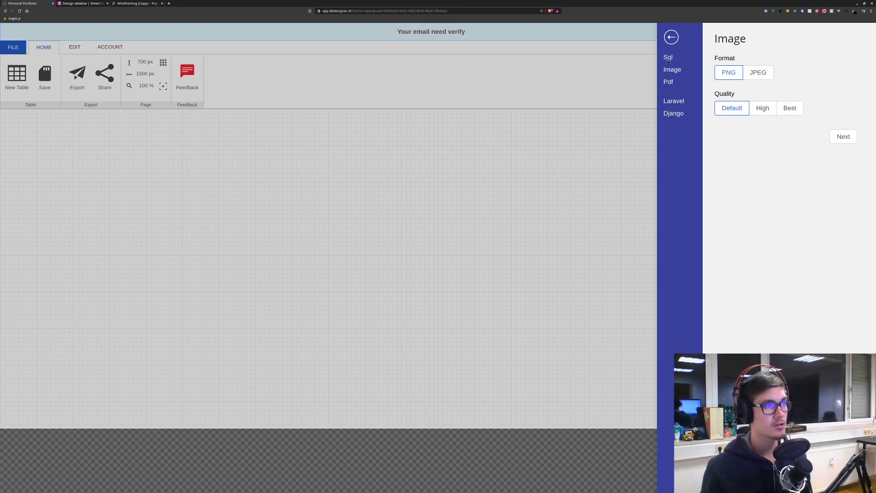
pyautogui.click(668, 60)
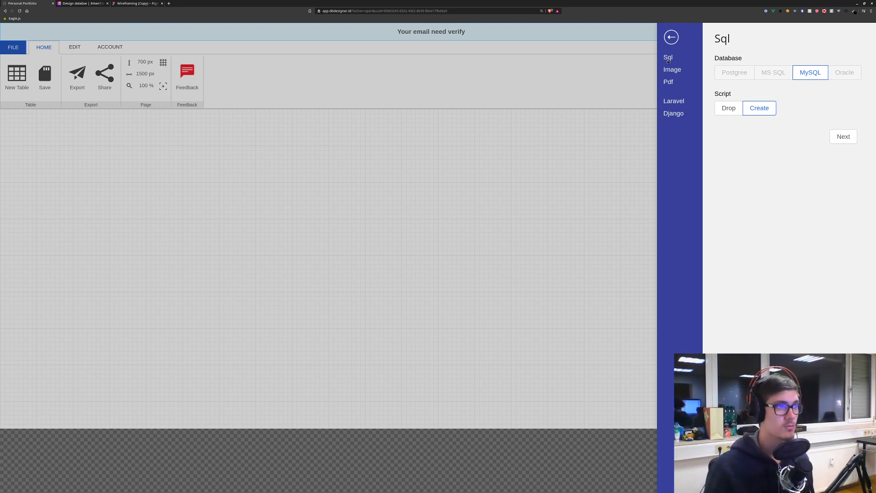
pyautogui.click(672, 69)
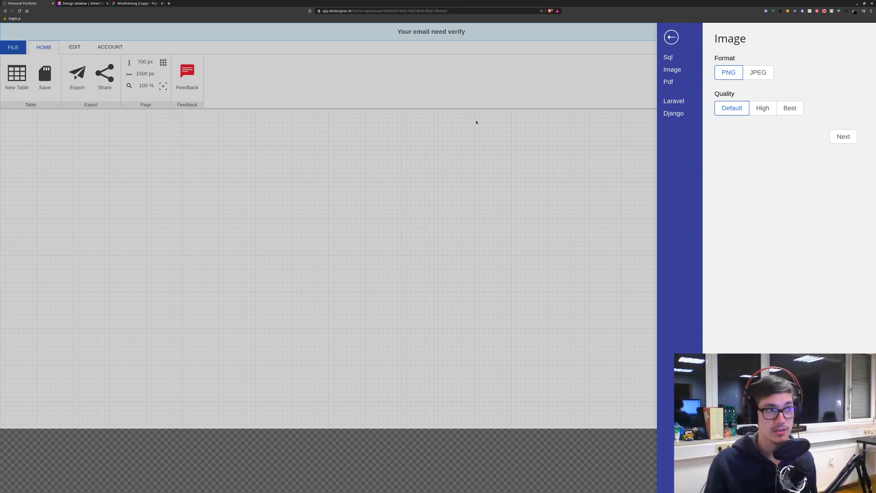
pyautogui.click(429, 118)
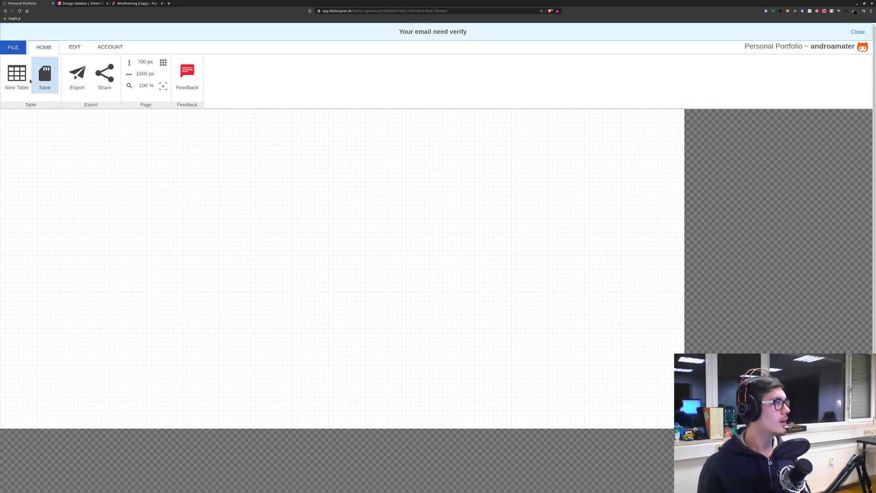
# Create a new table named users, keeping its default id column.
pyautogui.click(17, 75)
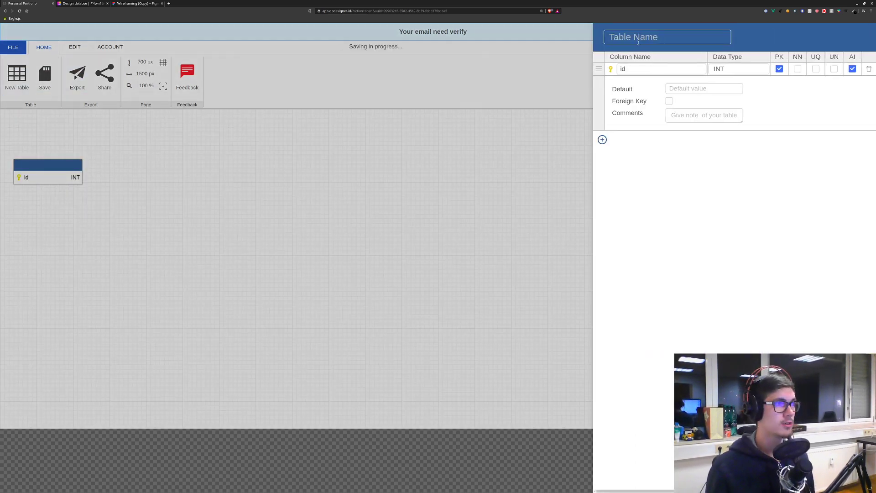
pyautogui.click(638, 41)
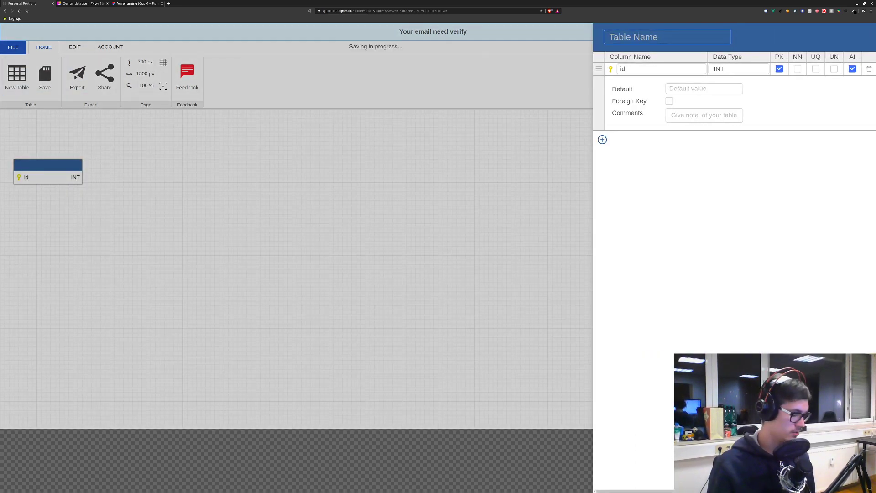
pyautogui.write('users')
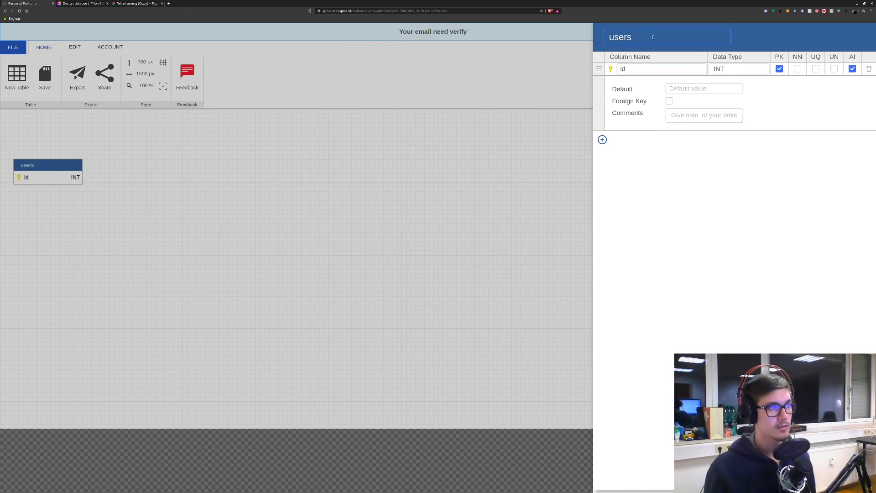
pyautogui.click(617, 69)
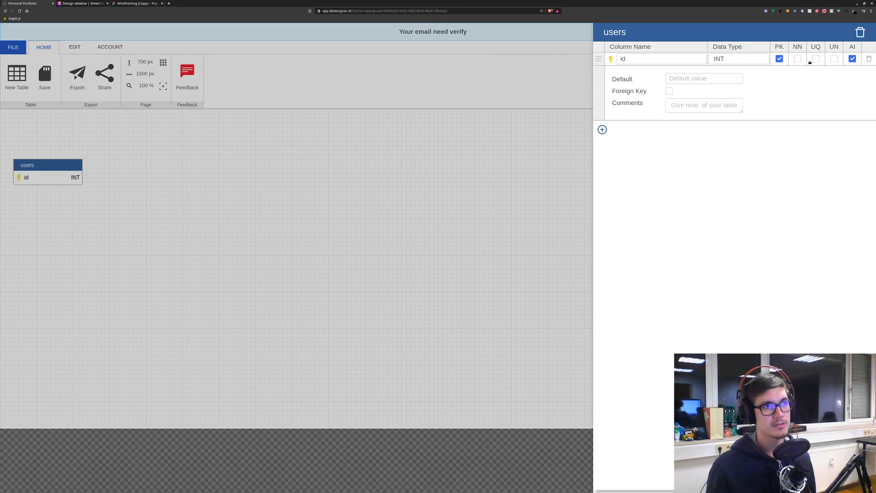
# Add a first_name column to the users table and close the browser's save-password prompt.
pyautogui.click(602, 129)
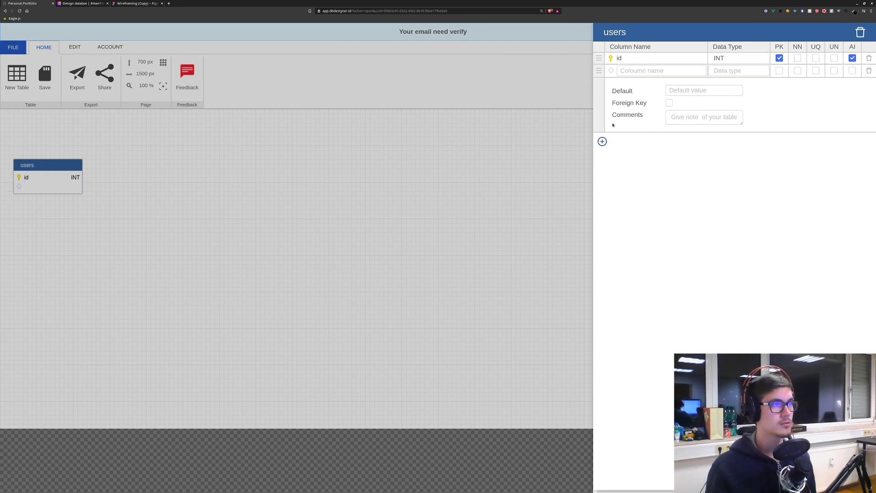
pyautogui.click(682, 71)
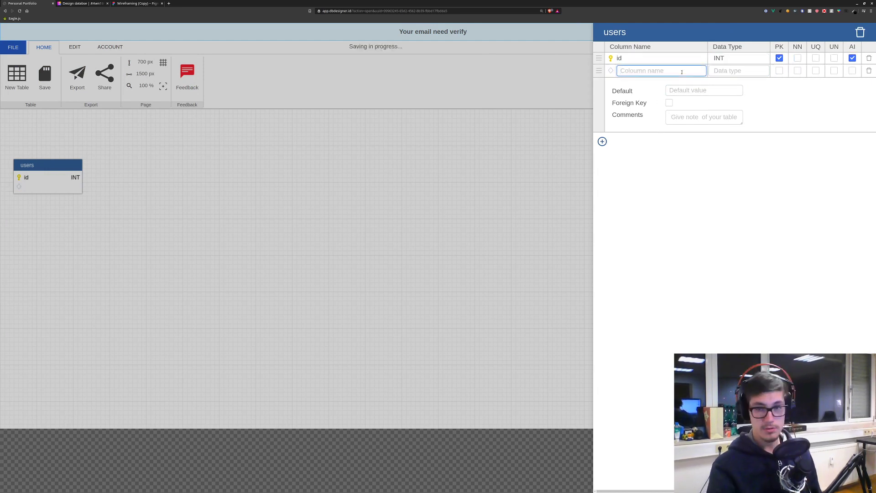
pyautogui.write('first')
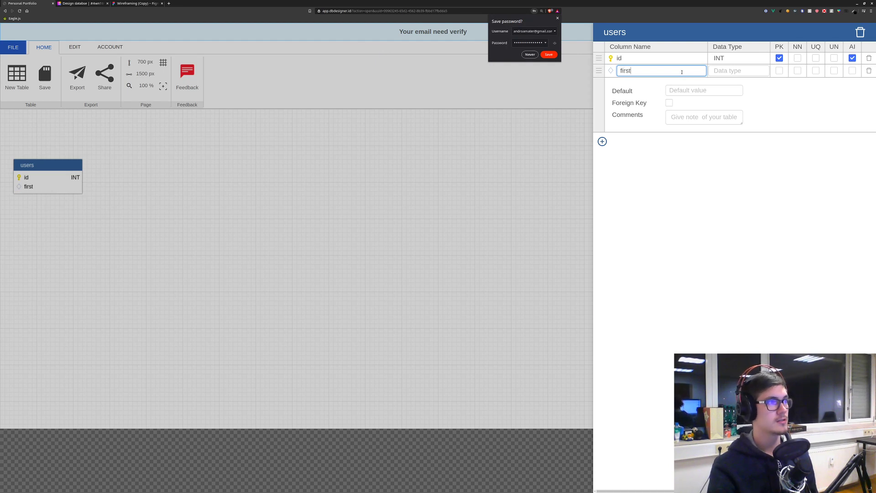
pyautogui.write('_')
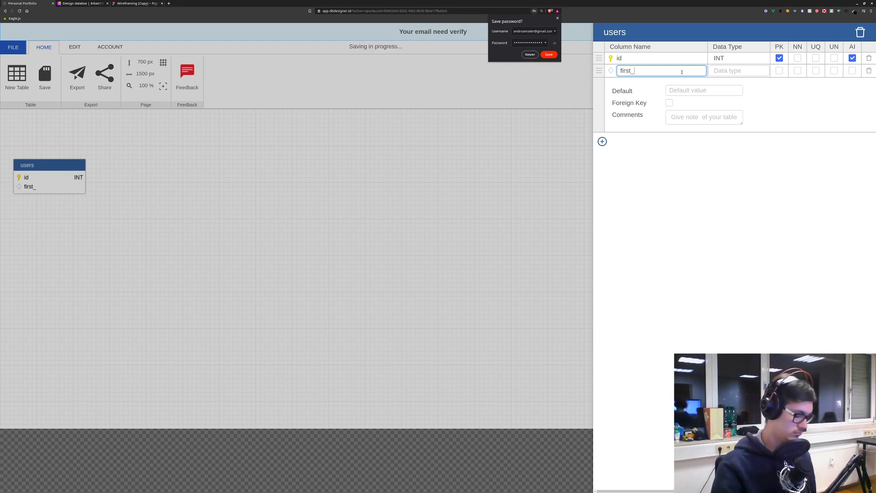
pyautogui.write('name')
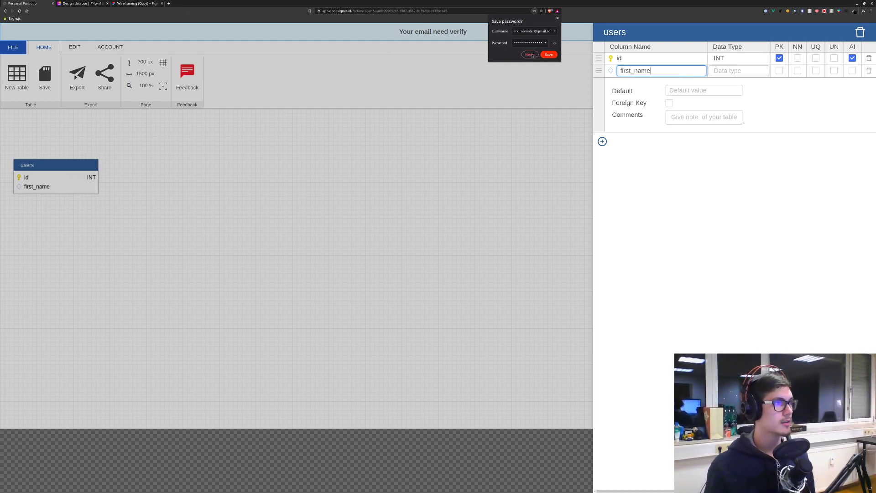
pyautogui.click(549, 55)
# Set the first_name column's data type to VARCHAR.
pyautogui.click(752, 70)
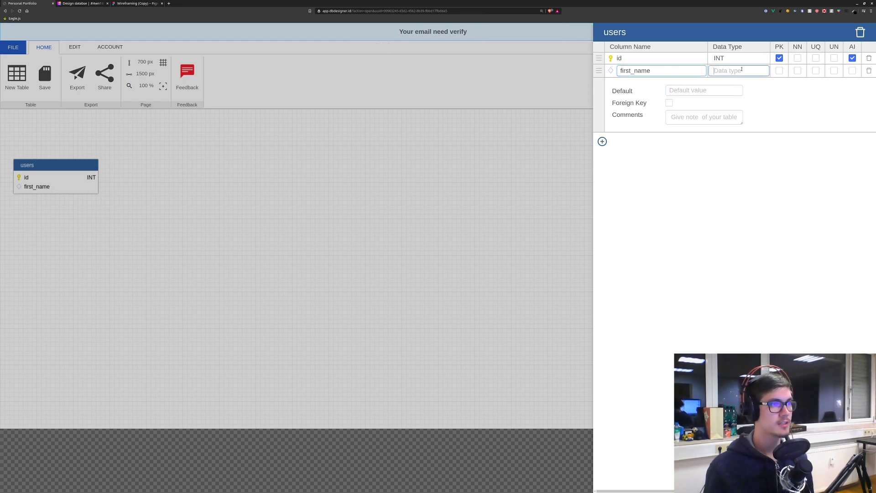
pyautogui.write('Strin')
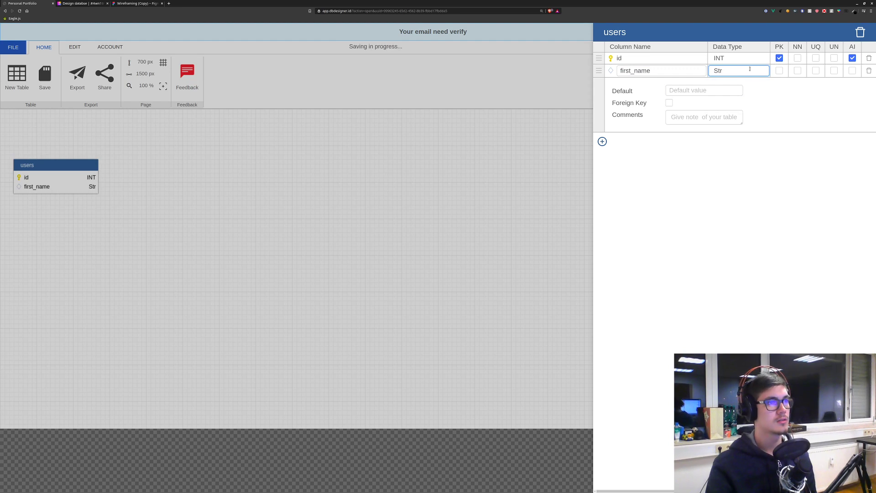
pyautogui.press('BackSpace')
pyautogui.press('BackSpace')
pyautogui.press('BackSpace')
pyautogui.write('Var')
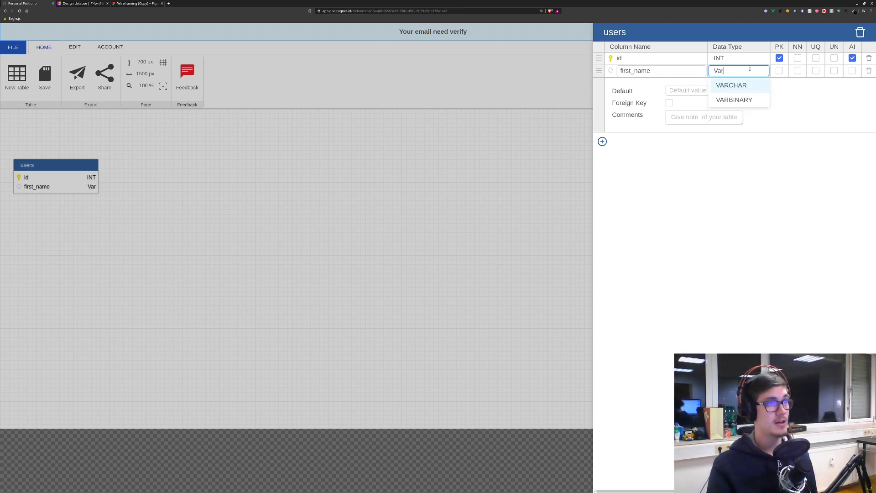
pyautogui.press('Down')
pyautogui.press('Return')
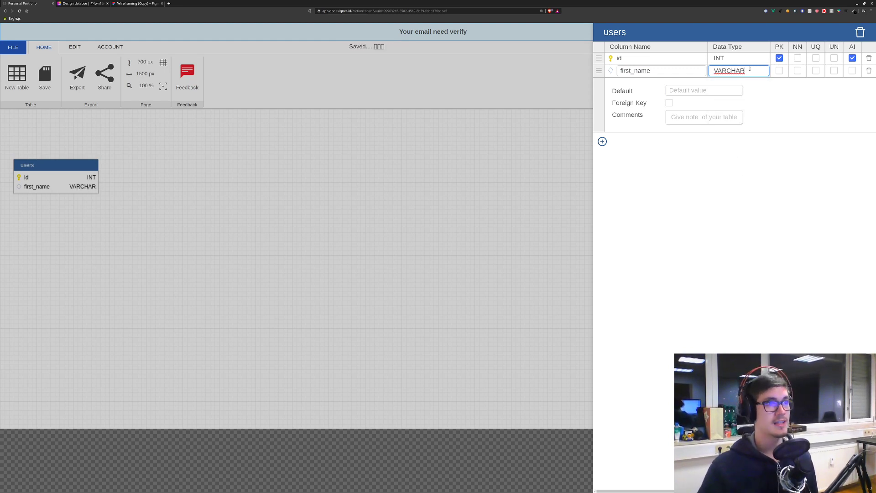
pyautogui.click(808, 94)
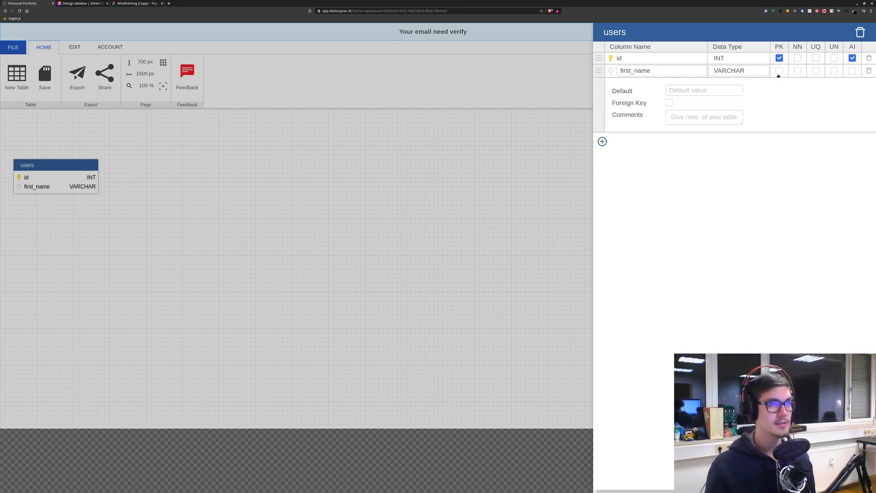
# Add a last_name column with the VARCHAR data type to the users table.
pyautogui.click(602, 142)
pyautogui.click(665, 88)
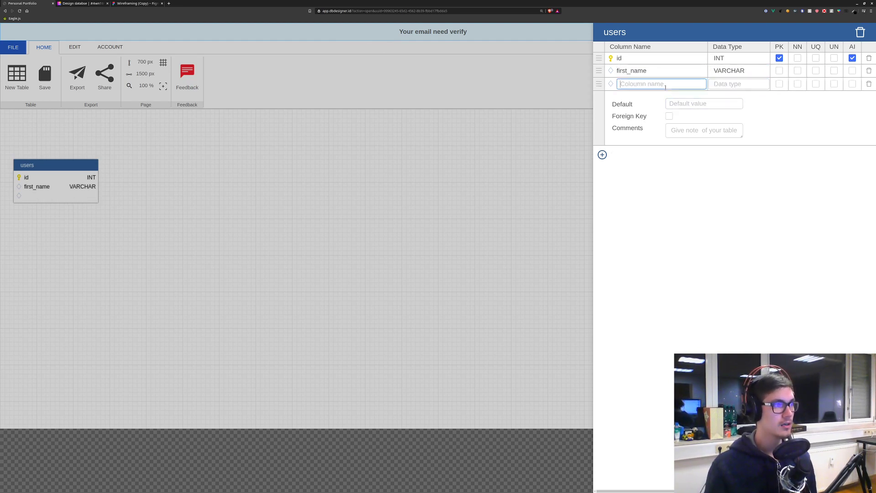
pyautogui.write('last_name')
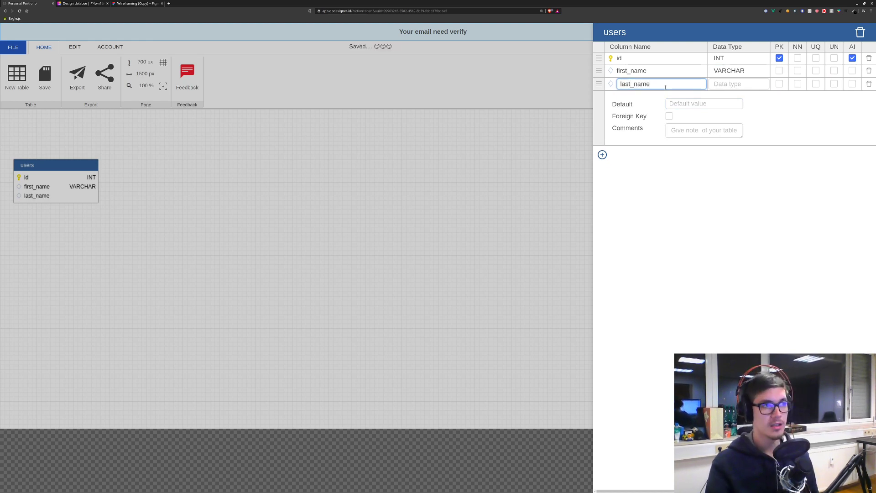
pyautogui.press('Tab')
pyautogui.write('var')
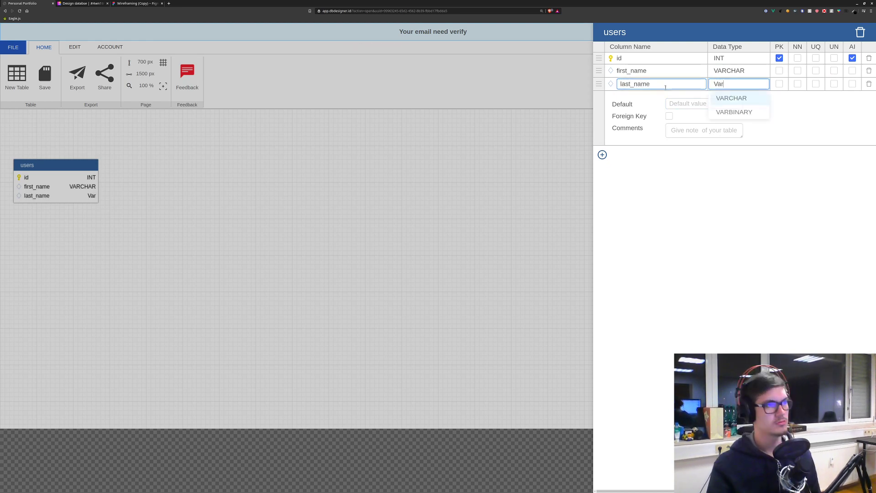
pyautogui.press('Down')
pyautogui.press('Return')
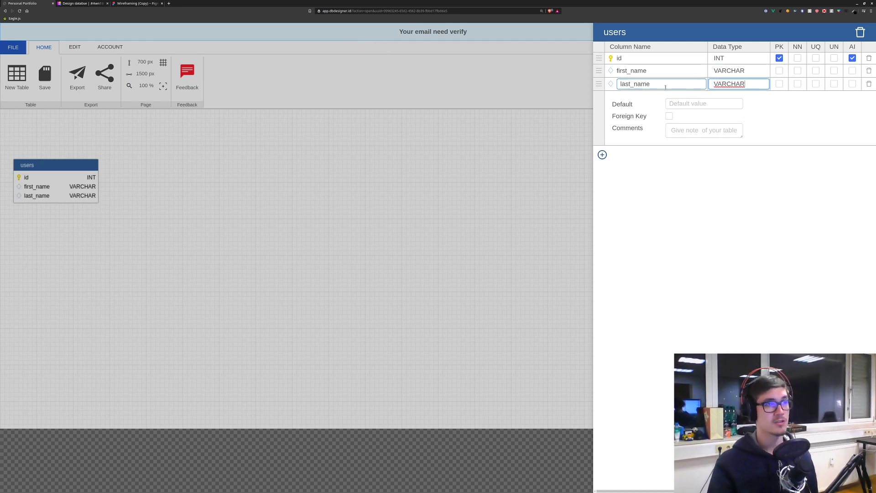
pyautogui.click(665, 87)
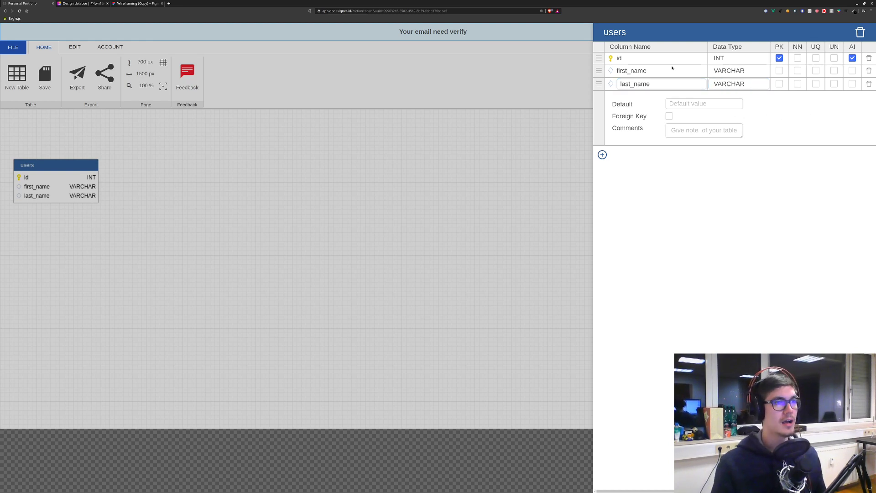
pyautogui.click(734, 149)
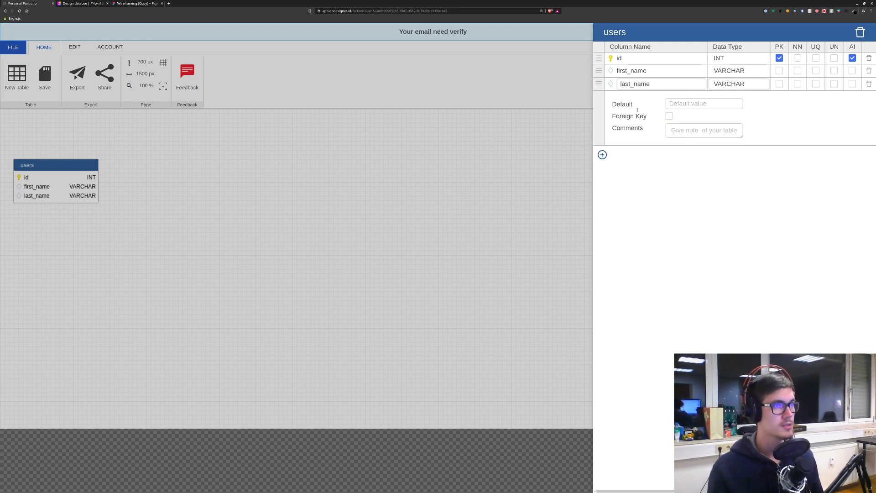
# Add an email column with the VARCHAR data type to the users table.
pyautogui.click(602, 154)
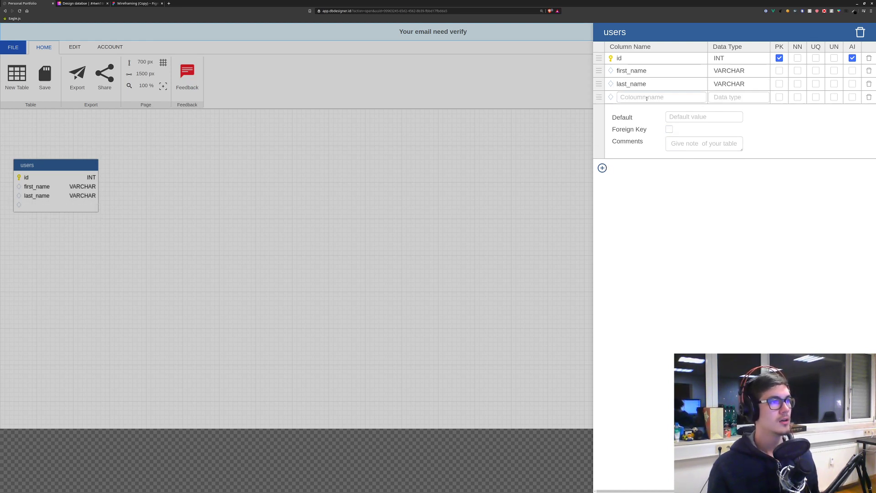
pyautogui.click(647, 97)
pyautogui.write('e')
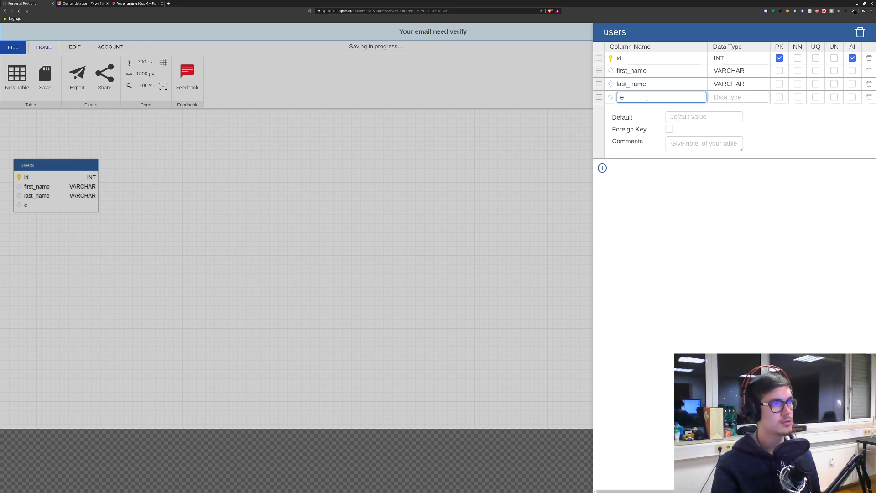
pyautogui.write('mail')
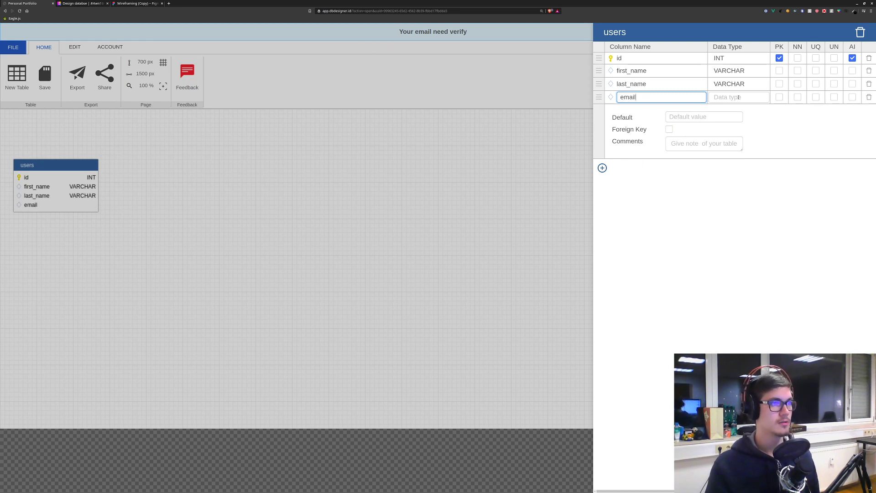
pyautogui.press('Tab')
pyautogui.write('var')
pyautogui.click(731, 112)
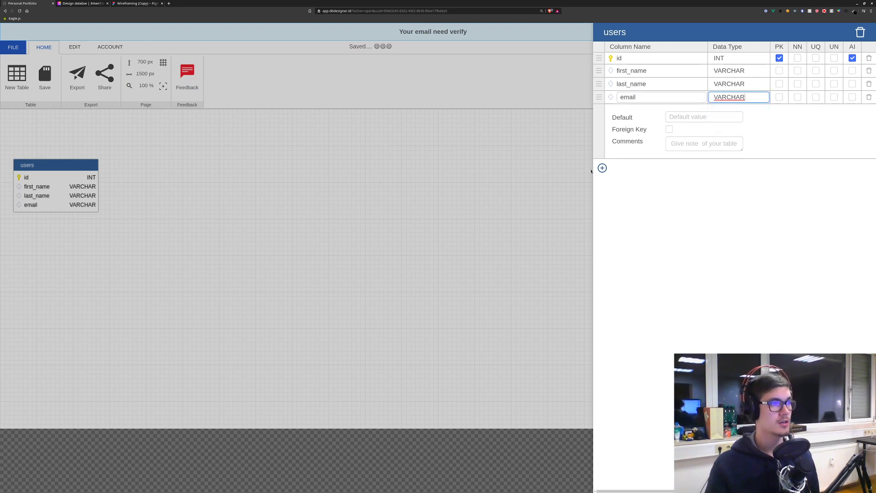
# Add a password column with the VARCHAR data type to the users table.
pyautogui.press('Return')
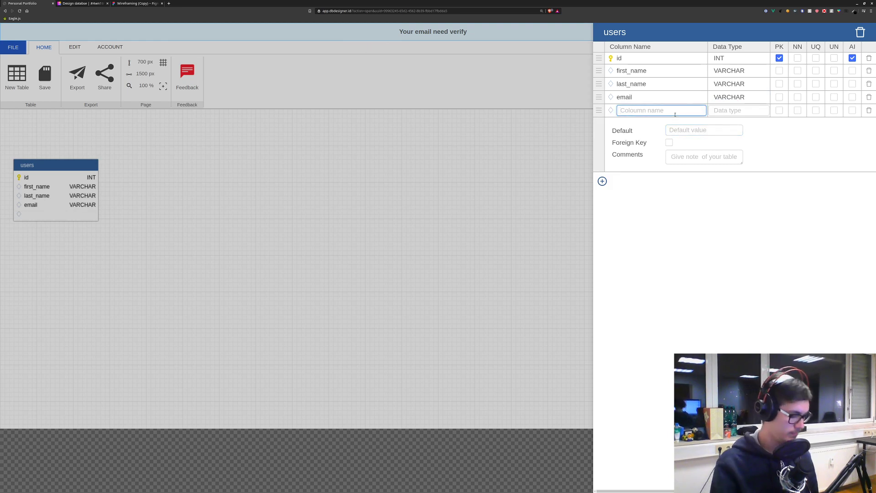
pyautogui.write('password')
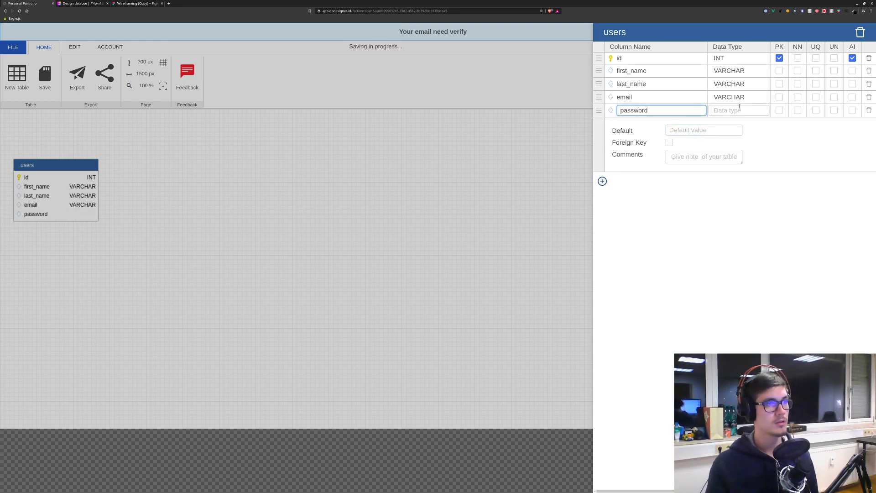
pyautogui.press('Tab')
pyautogui.write('var')
pyautogui.click(735, 123)
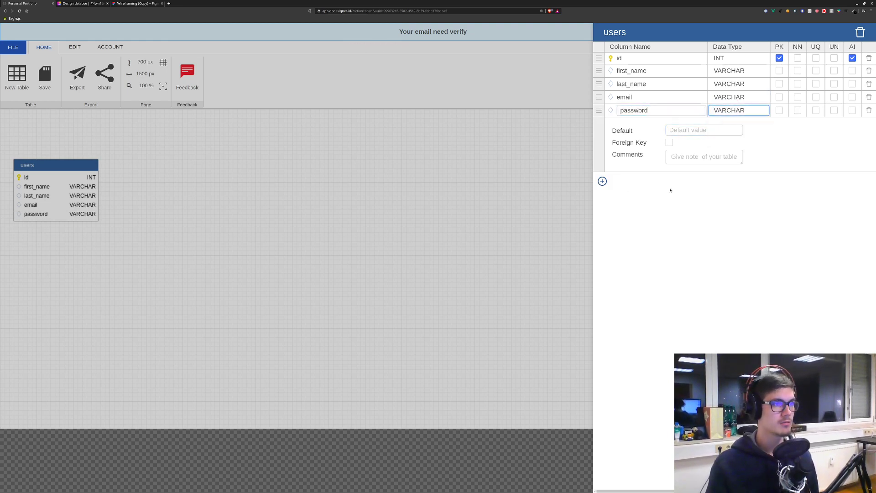
pyautogui.click(757, 112)
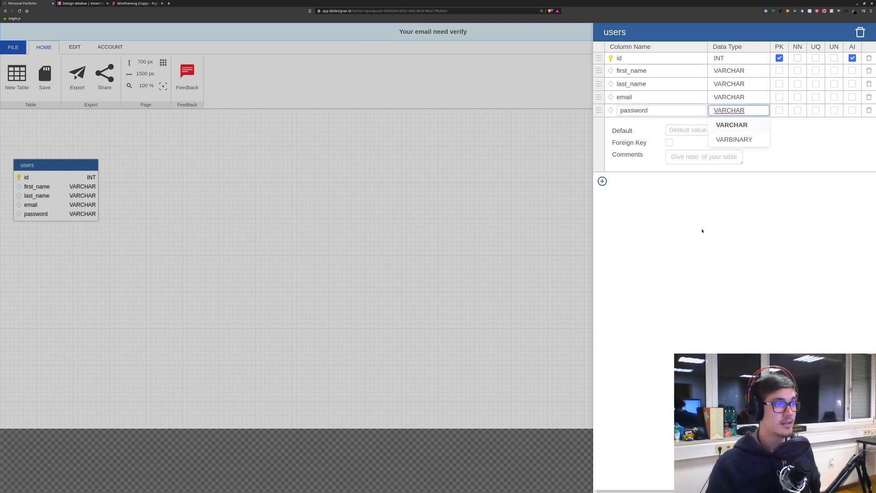
pyautogui.press('Return')
pyautogui.press('Return')
pyautogui.click(660, 128)
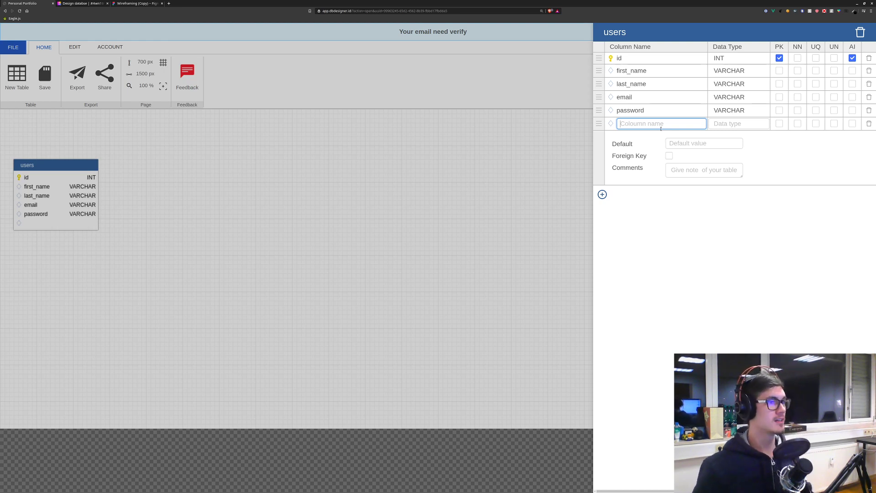
pyautogui.click(545, 235)
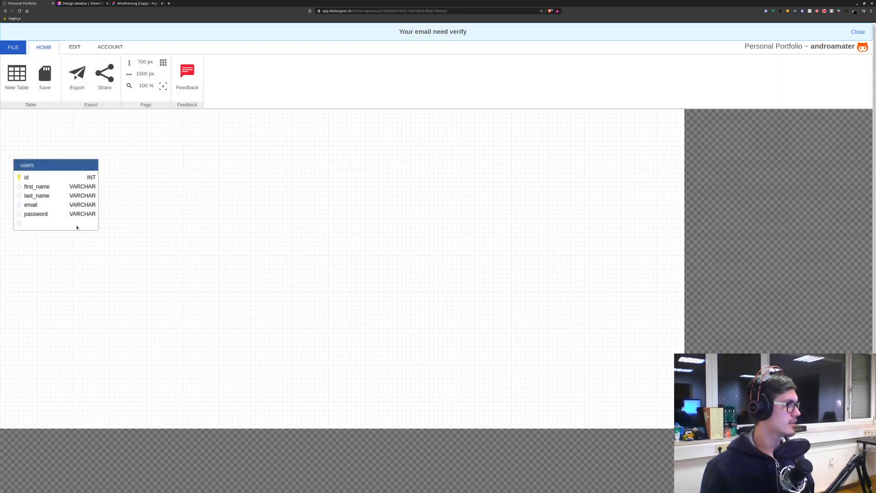
pyautogui.doubleClick(73, 218)
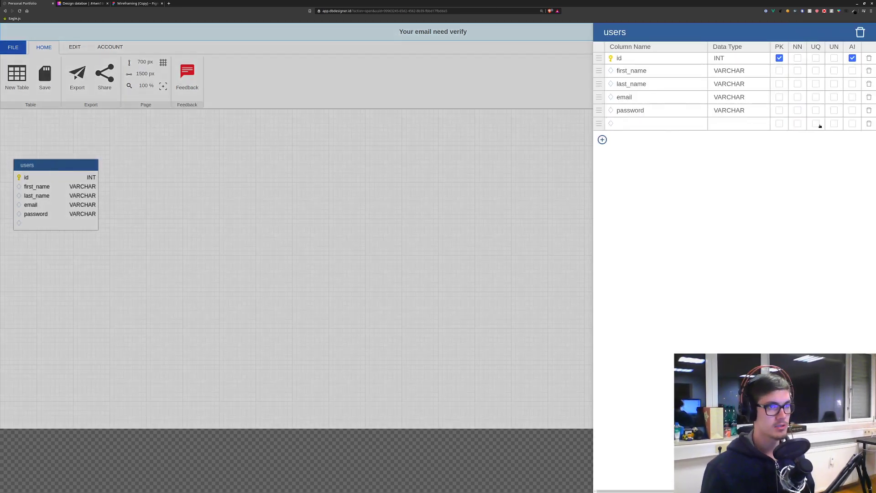
pyautogui.click(867, 123)
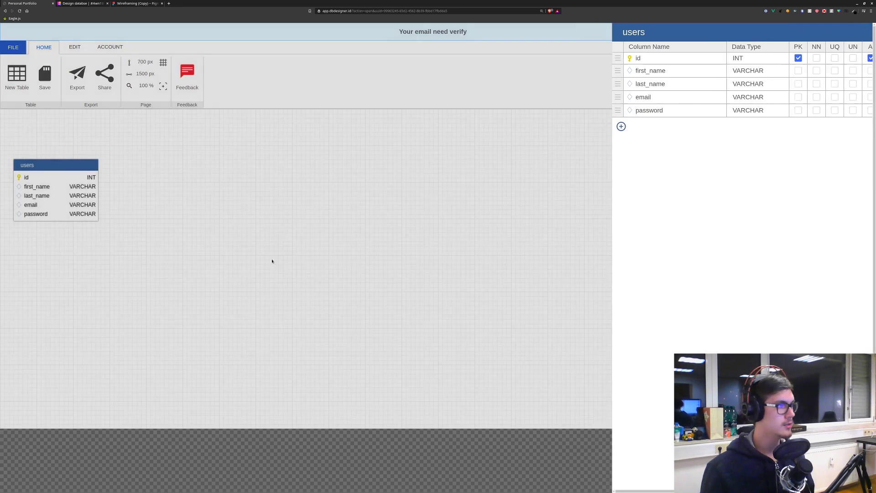
# Close the users table's column editor and move the table closer to the upper edge of the canvas.
pyautogui.click(272, 258)
pyautogui.moveTo(75, 165); pyautogui.dragTo(108, 132)
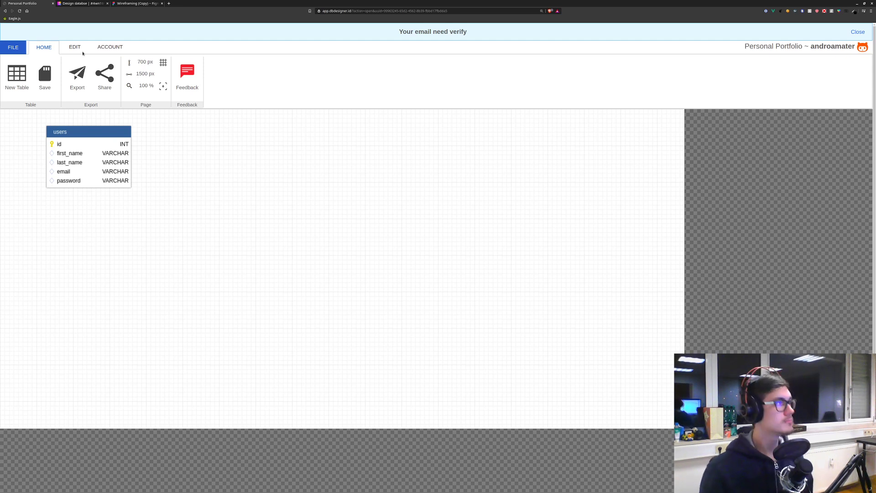
# Switch to the ClickUp task and strike through users in the list of tables to implement.
pyautogui.click(80, 5)
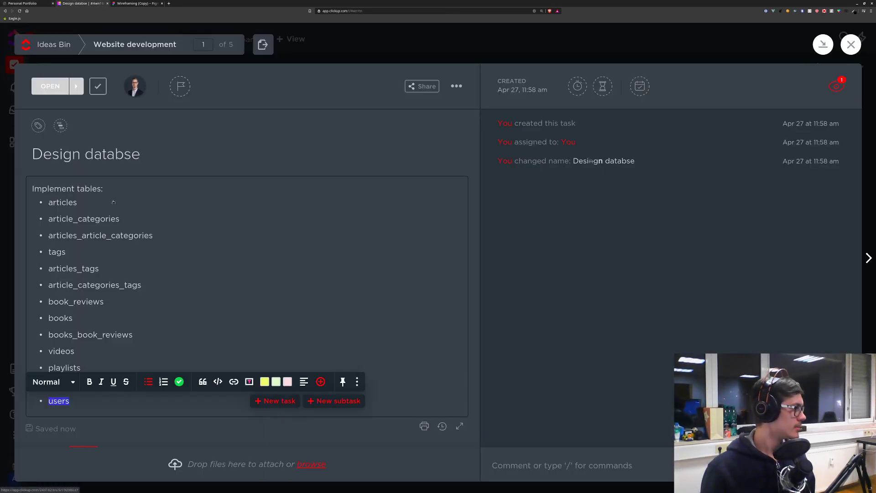
pyautogui.click(58, 411)
pyautogui.doubleClick(65, 401)
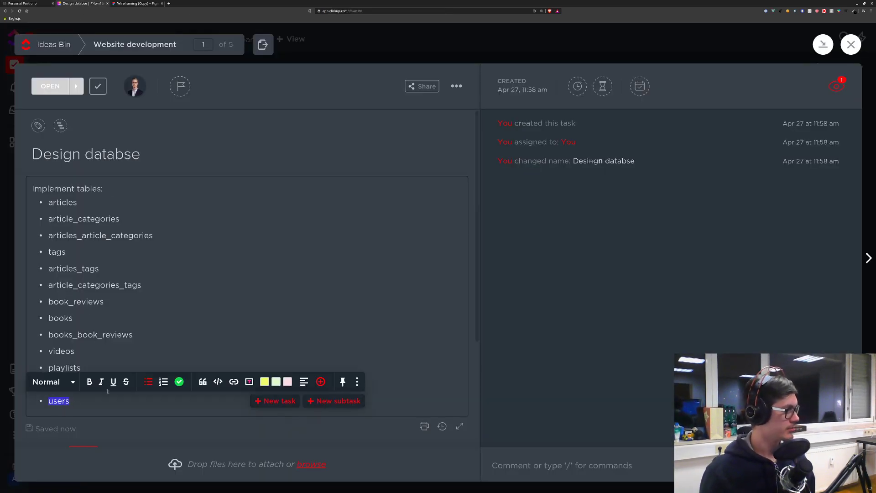
pyautogui.click(127, 381)
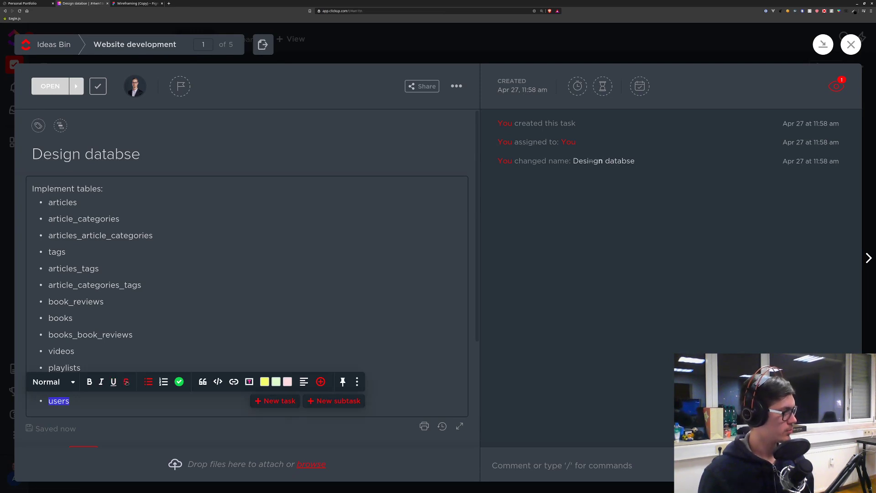
pyautogui.click(228, 282)
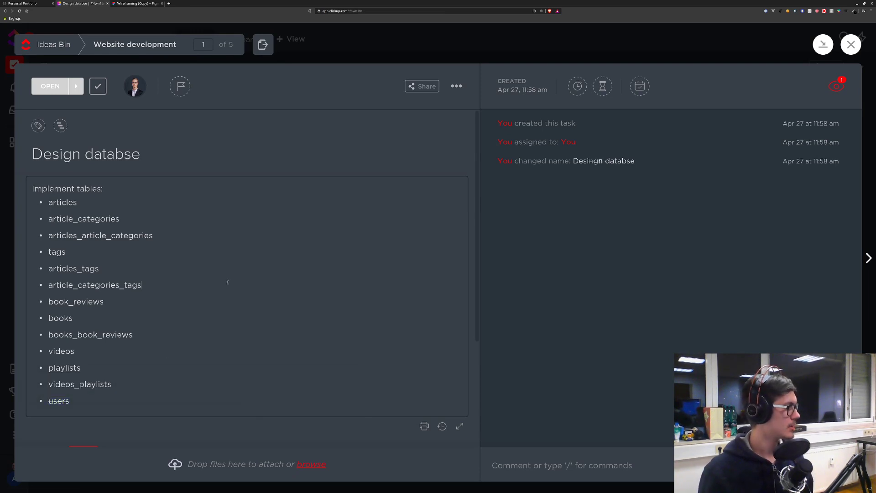
# Take articles from the ClickUp table list, switch back to Dbdesigner and create a new table named articles.
pyautogui.doubleClick(68, 202)
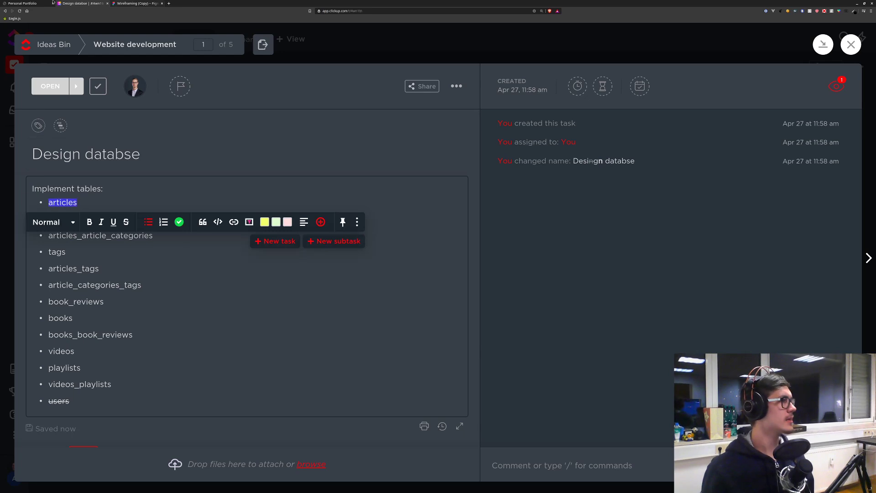
pyautogui.click(42, 3)
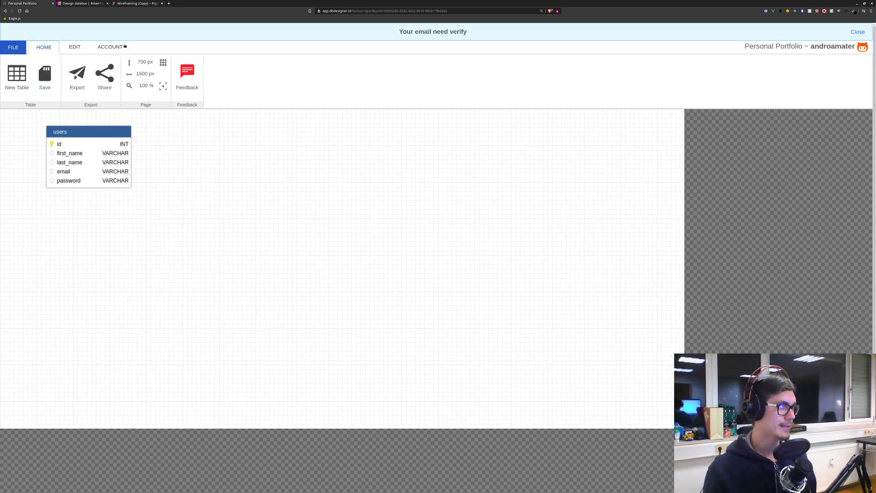
pyautogui.click(17, 82)
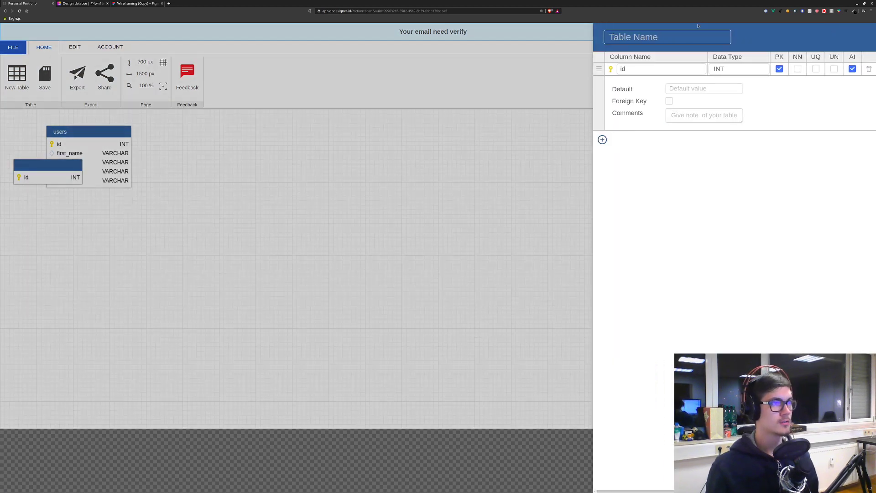
pyautogui.click(687, 39)
pyautogui.write('articles')
pyautogui.press('Return')
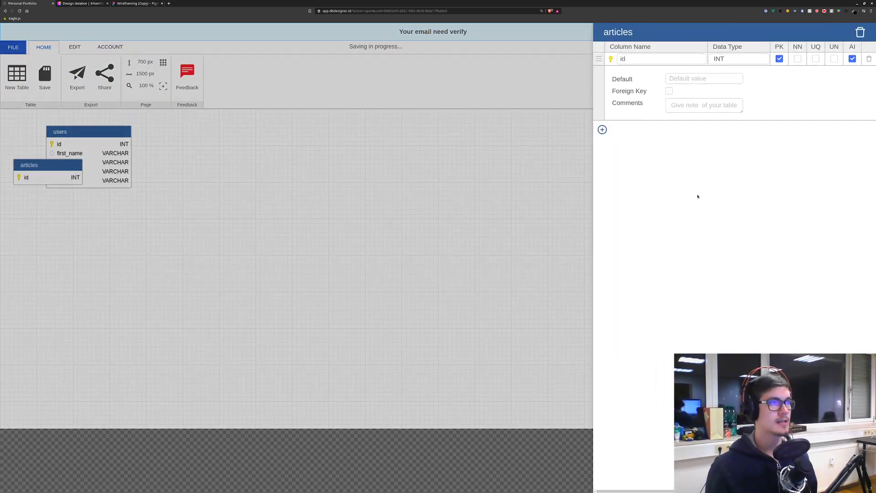
# Add a title column with the VARCHAR data type to the articles table.
pyautogui.click(602, 129)
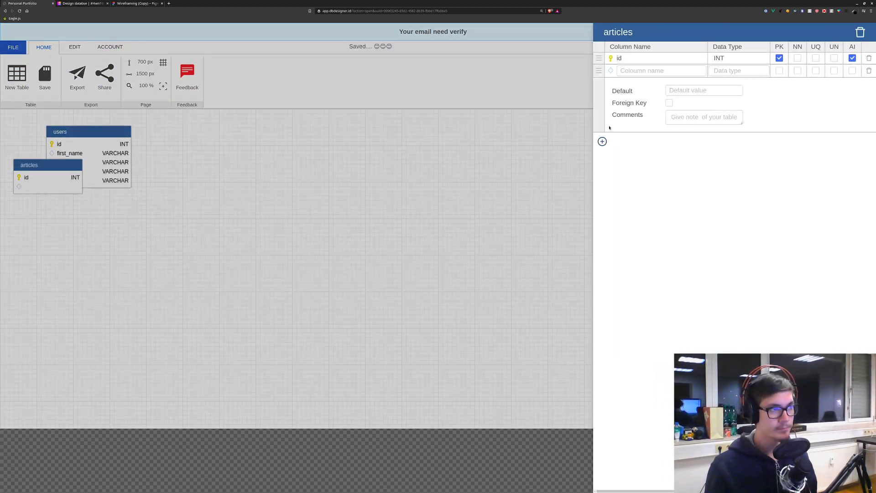
pyautogui.click(658, 71)
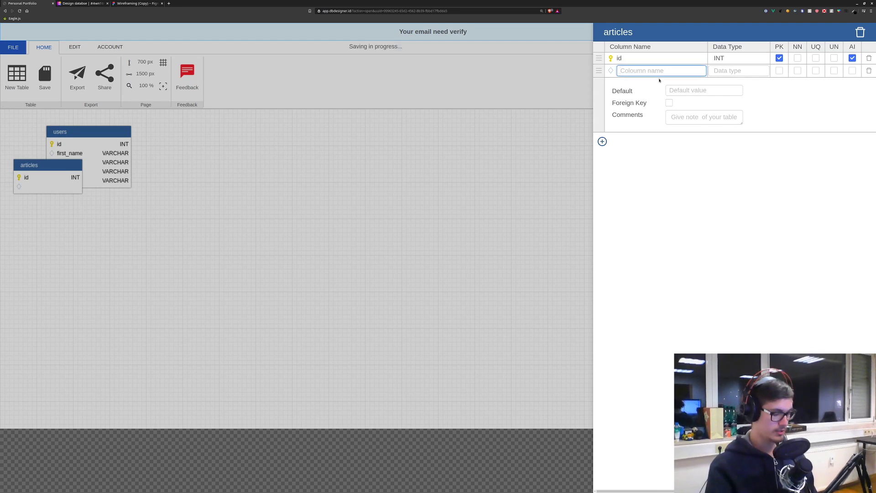
pyautogui.write('Ti')
pyautogui.press('BackSpace')
pyautogui.press('BackSpace')
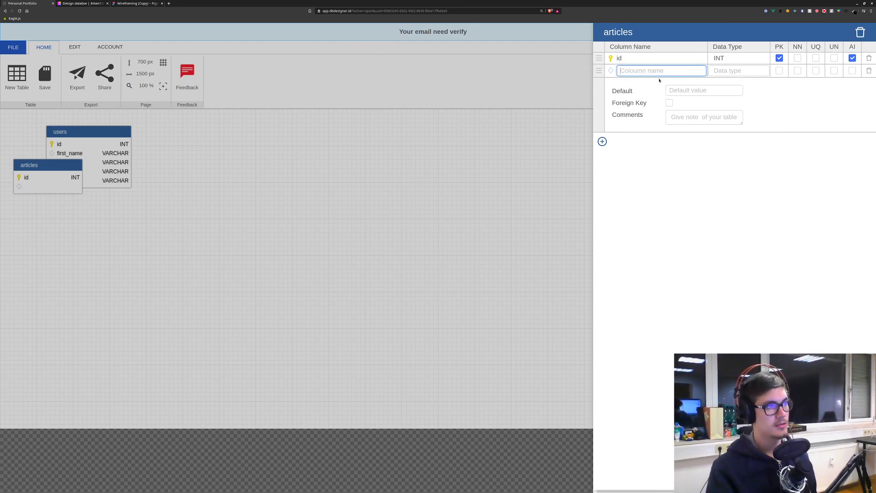
pyautogui.write('title')
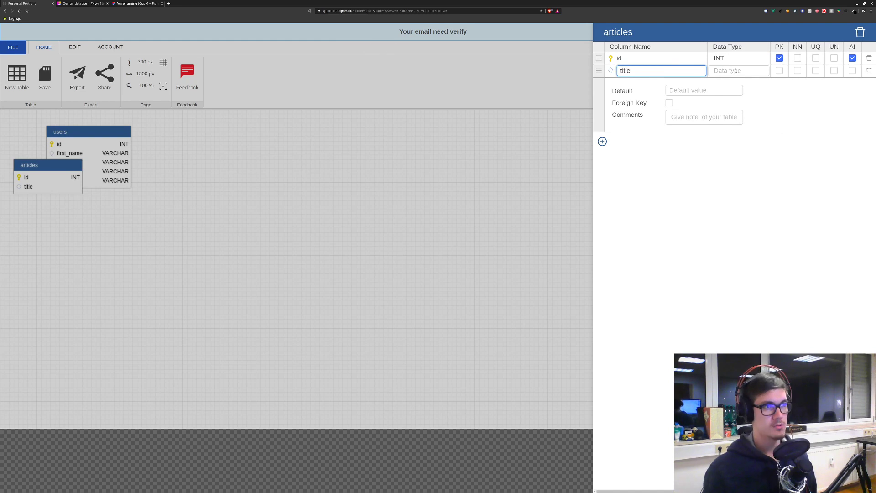
pyautogui.click(739, 73)
pyautogui.write('var')
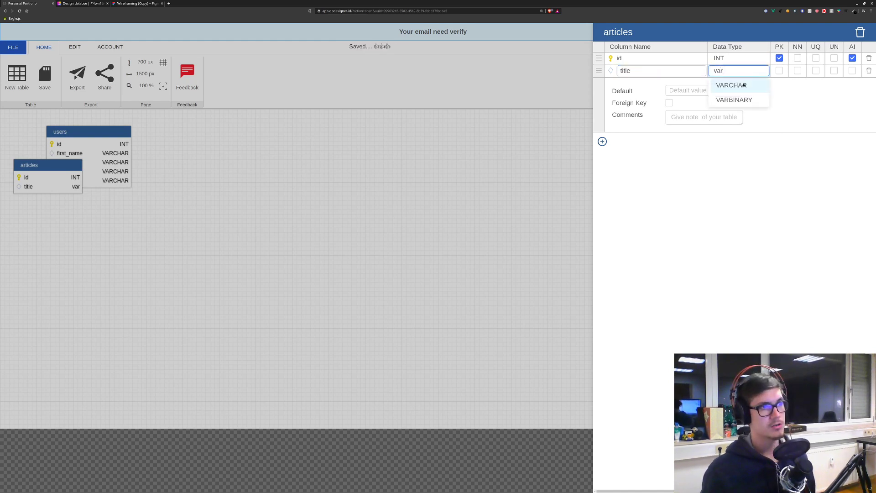
pyautogui.click(744, 85)
# Add a column named content to the articles table and start choosing its data type.
pyautogui.click(602, 141)
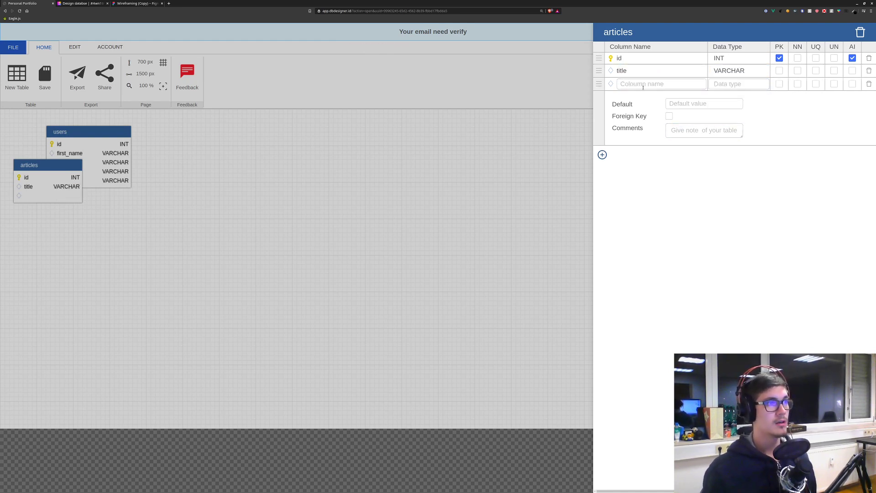
pyautogui.click(643, 84)
pyautogui.write('conte')
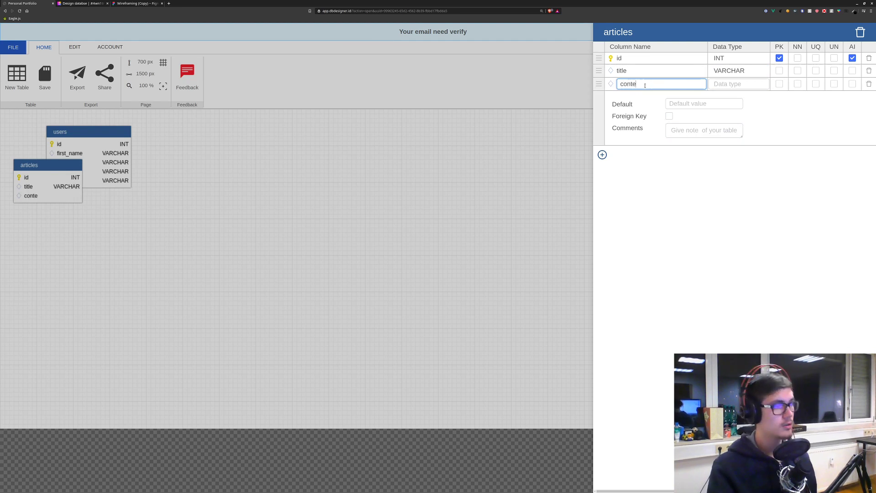
pyautogui.write('nt')
pyautogui.click(740, 85)
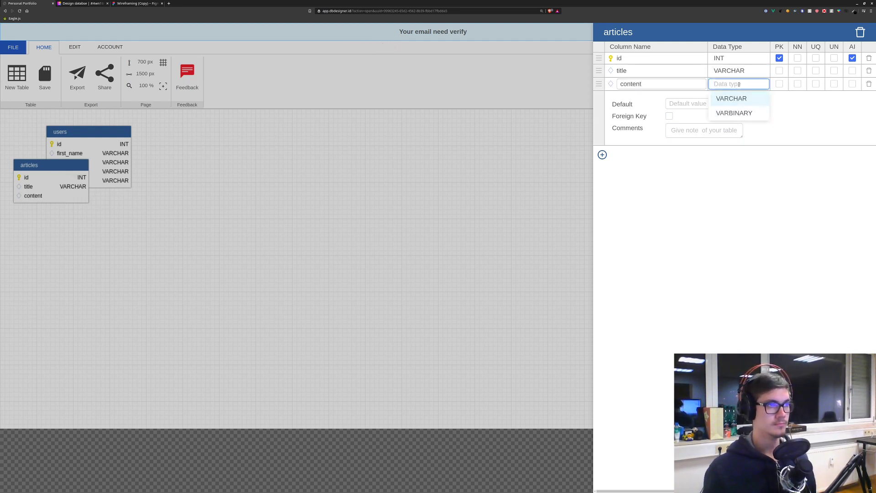
pyautogui.write('big')
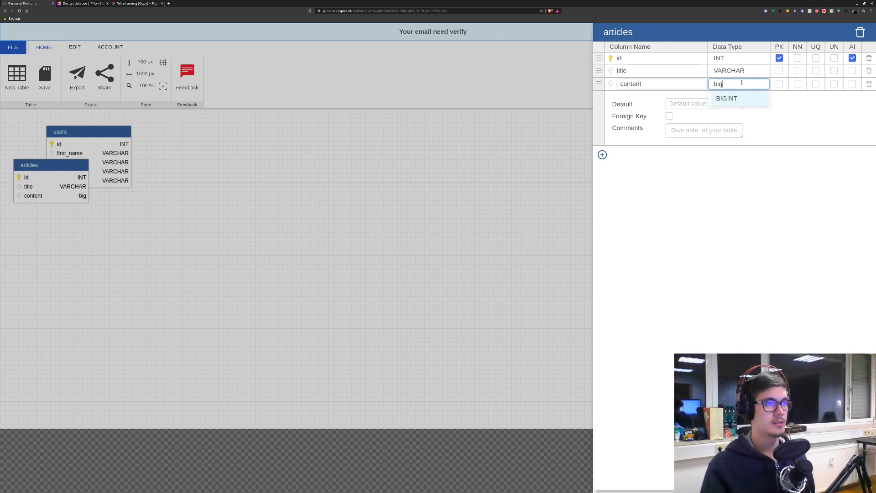
pyautogui.press('BackSpace')
pyautogui.press('BackSpace')
pyautogui.press('BackSpace')
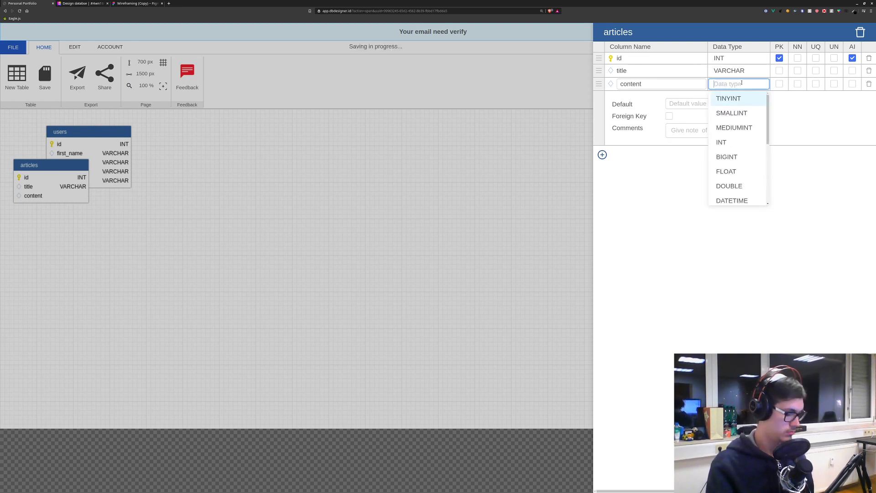
pyautogui.write('long')
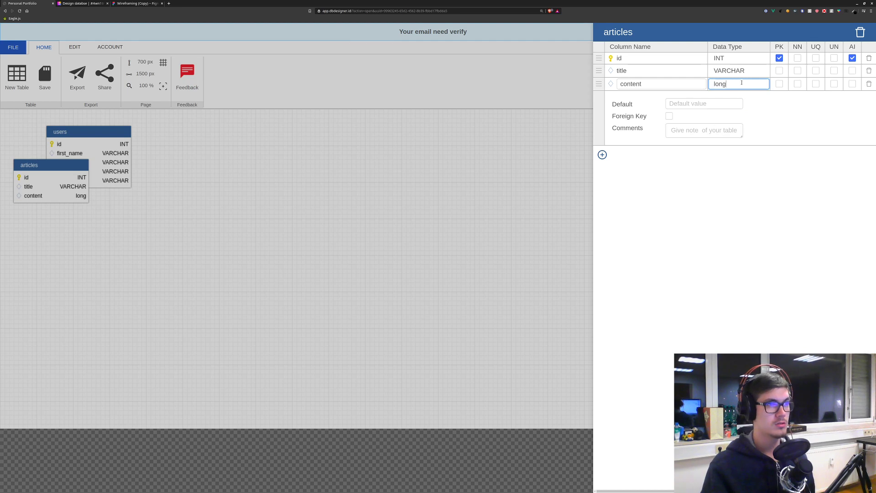
pyautogui.press('BackSpace')
pyautogui.press('BackSpace')
pyautogui.press('BackSpace')
pyautogui.press('BackSpace')
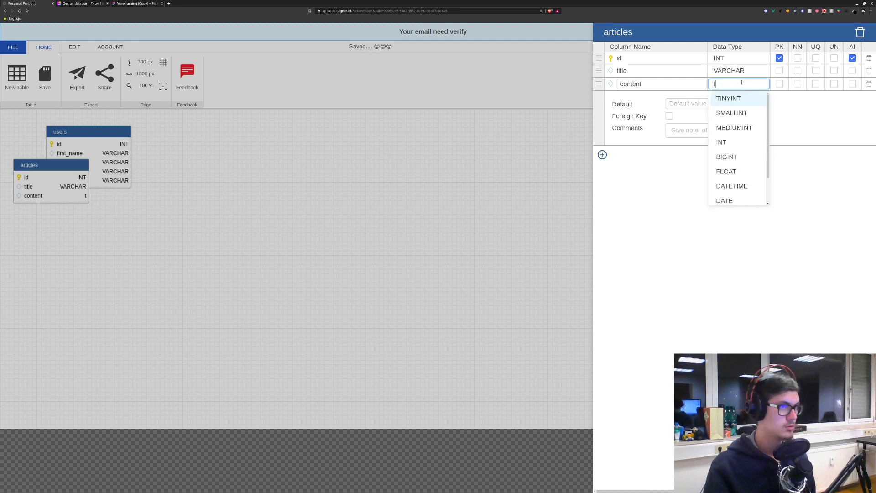
# Set the content column's data type to TEXT and add another empty column to the articles table.
pyautogui.write('TEXT')
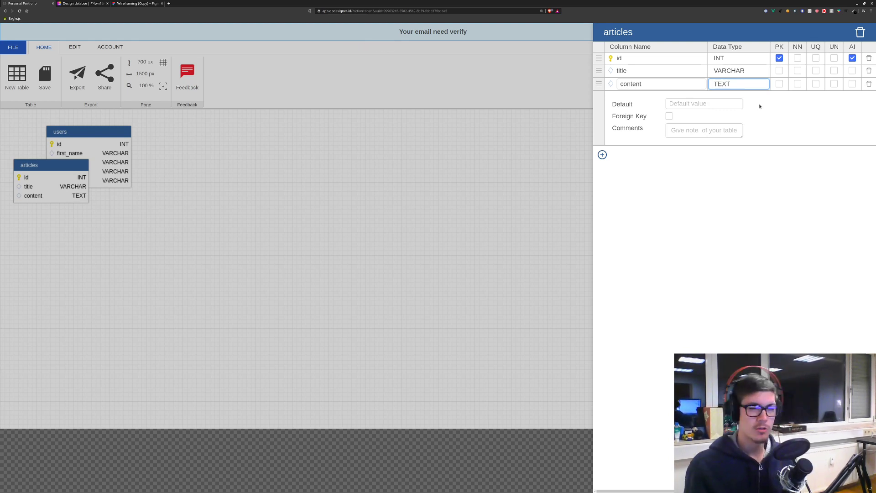
pyautogui.click(765, 128)
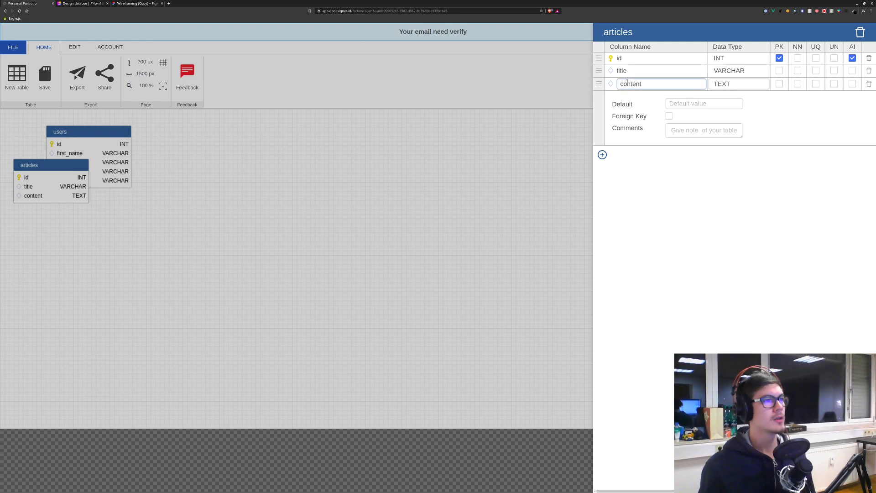
pyautogui.click(602, 155)
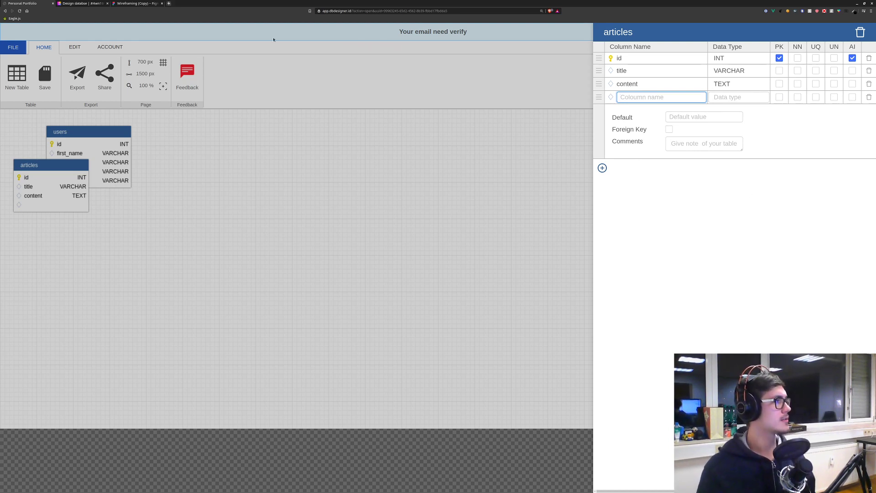
# Search Google for medium in a new browser tab and open the Medium website.
pyautogui.click(170, 3)
pyautogui.write('medium&oq=medium&aqs=chrome.0.69i59j69i60l6.1640j0j1&sourceid=chrome&ie=UTF-8')
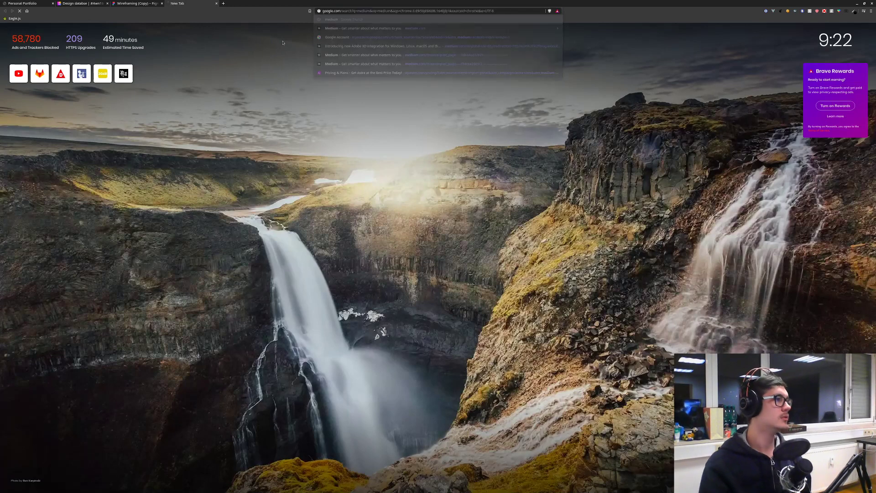
pyautogui.press('Return')
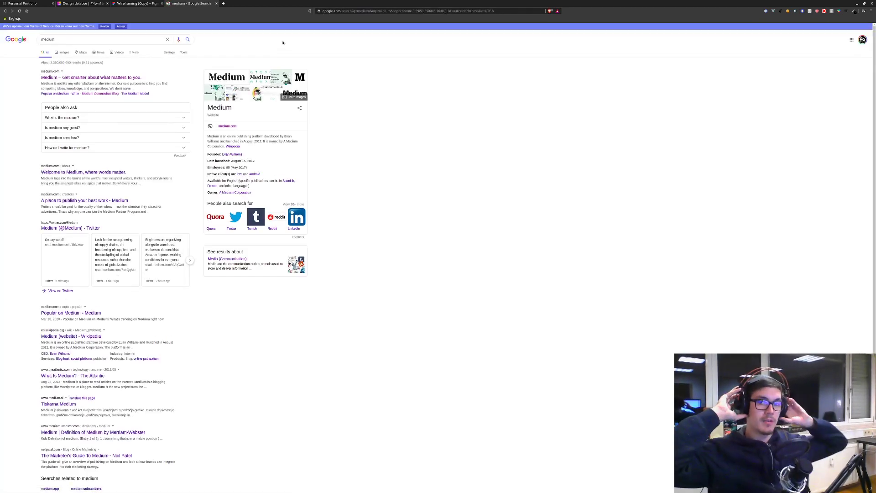
pyautogui.click(62, 77)
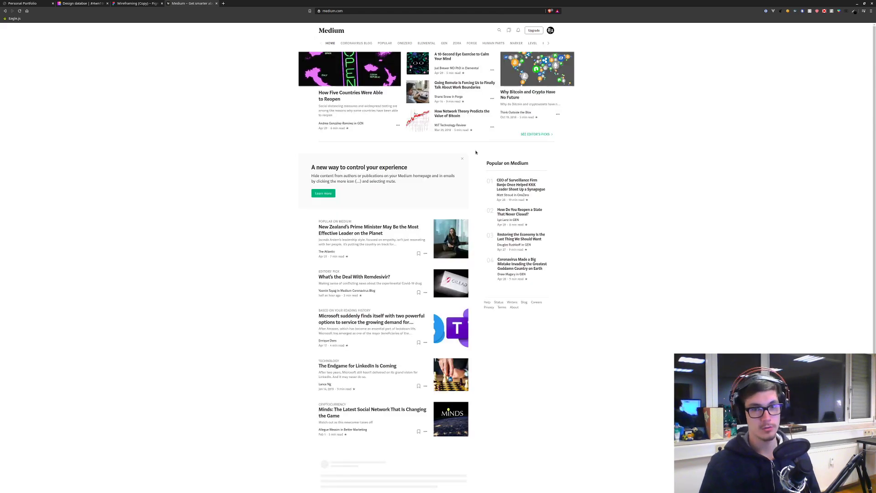
# Open Medium's Coronavirus Blog and examine the title and subtitle of the article What's the Deal With Remdesivir?
pyautogui.click(356, 43)
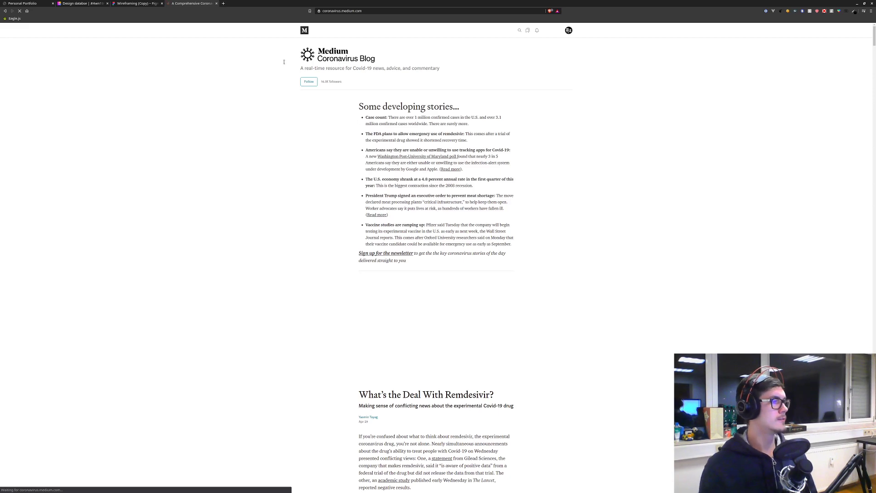
pyautogui.scroll(-4, 386, 96)
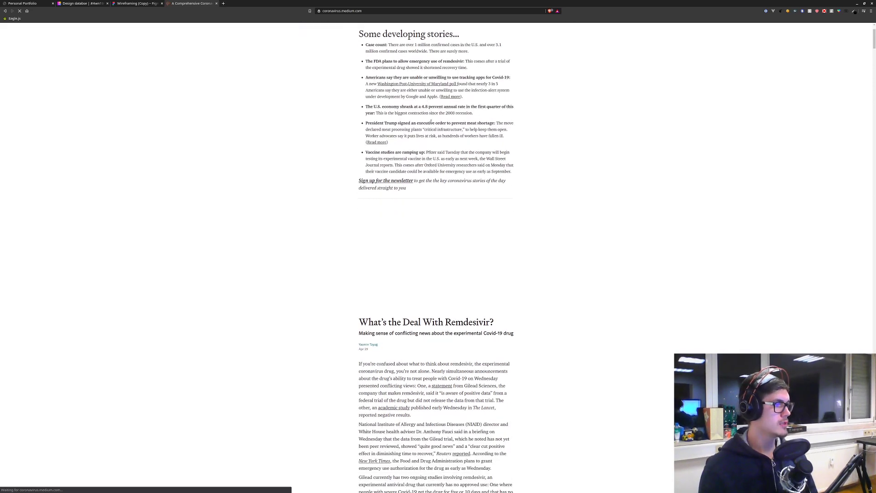
pyautogui.scroll(-1, 430, 122)
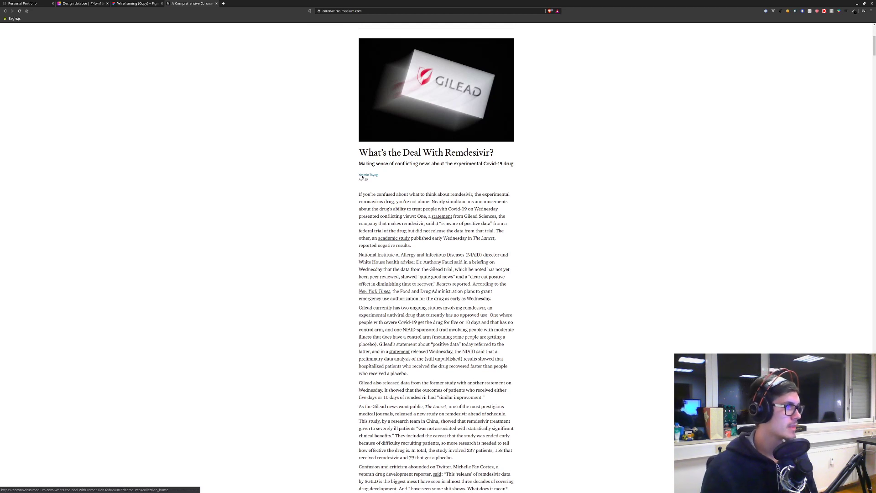
pyautogui.moveTo(363, 155); pyautogui.dragTo(511, 165)
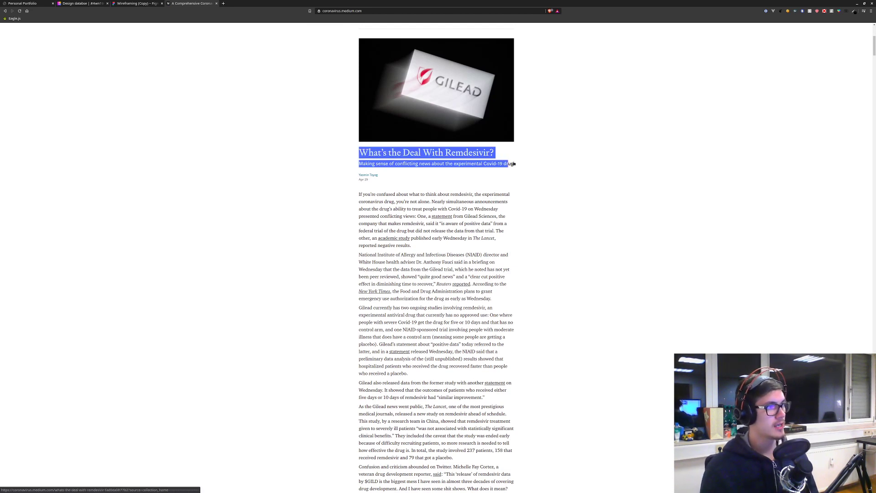
pyautogui.click(516, 165)
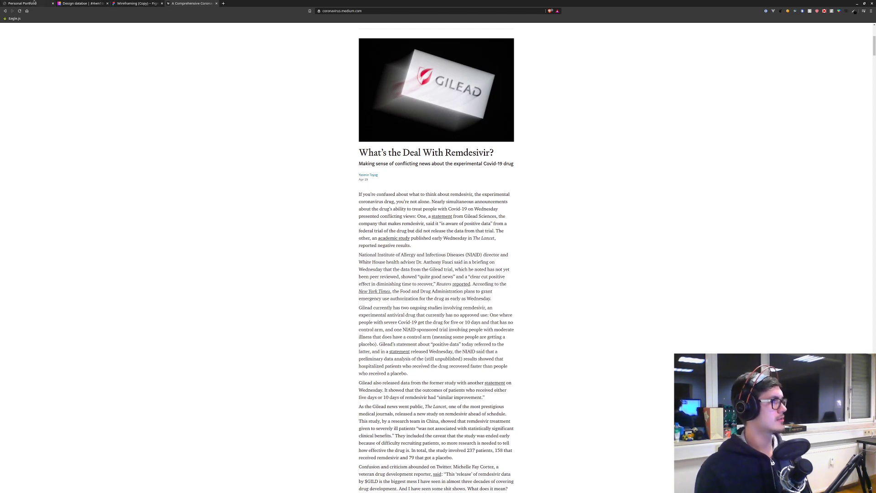
# Switch back to Dbdesigner and name the empty articles column subtitle, with the TEXT data type.
pyautogui.click(79, 4)
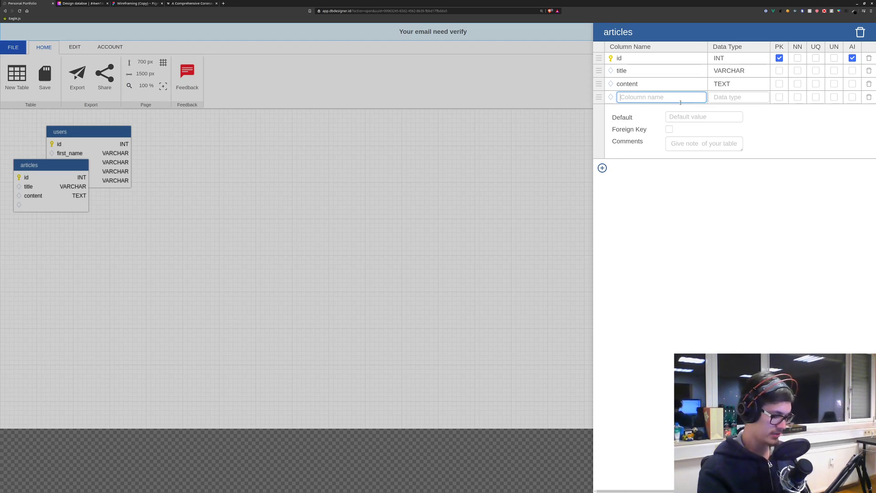
pyautogui.write('subtitle')
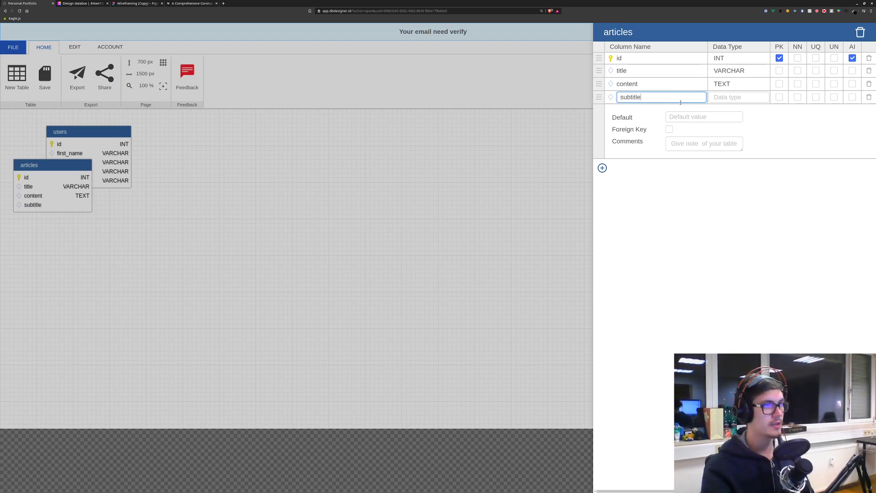
pyautogui.press('Tab')
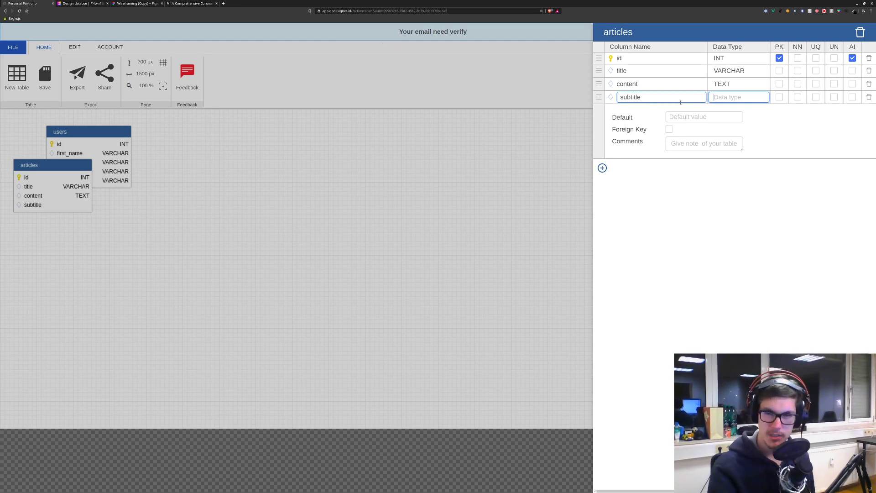
pyautogui.write('TEXT')
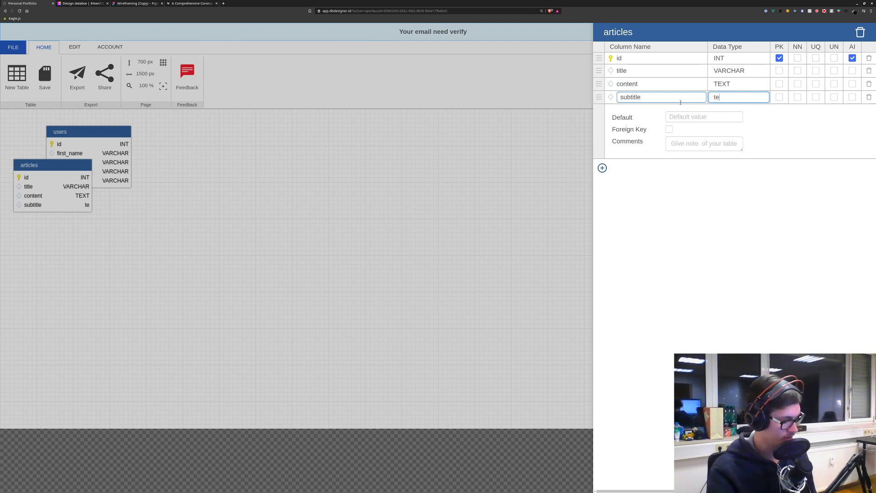
pyautogui.press('Return')
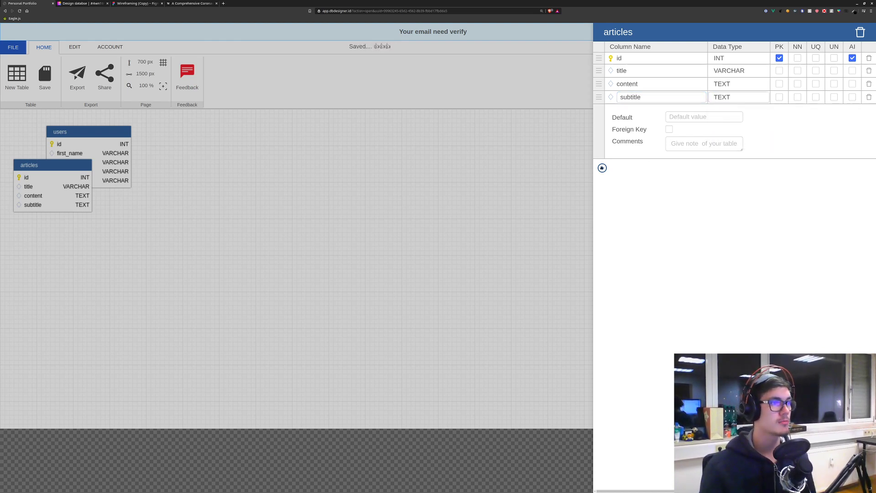
# Add another empty column to the articles table and check the Medium article for further fields.
pyautogui.click(603, 168)
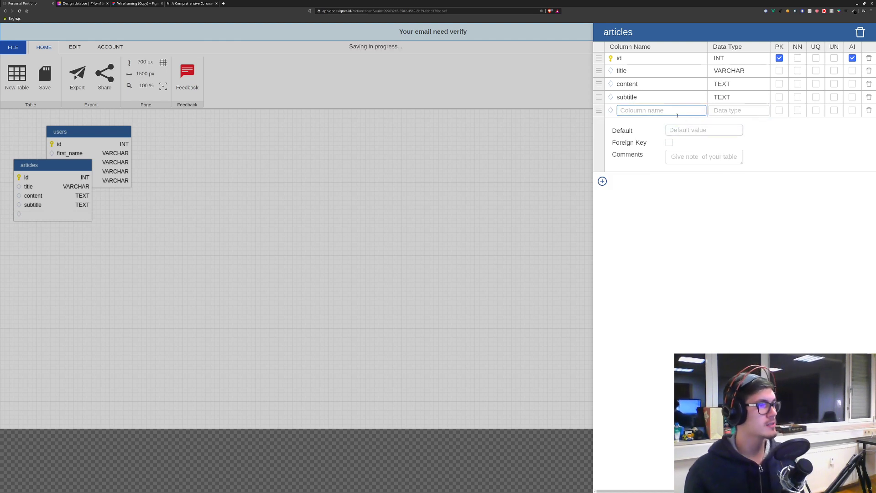
pyautogui.click(195, 3)
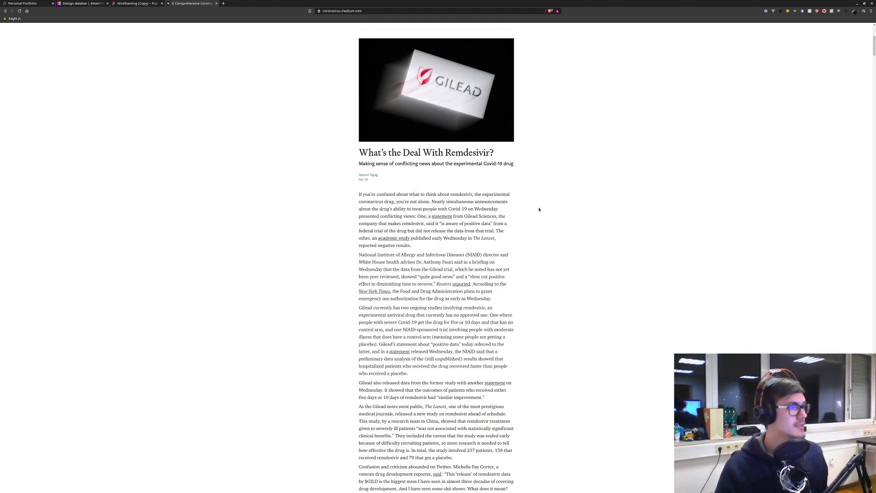
pyautogui.scroll(-2, 419, 185)
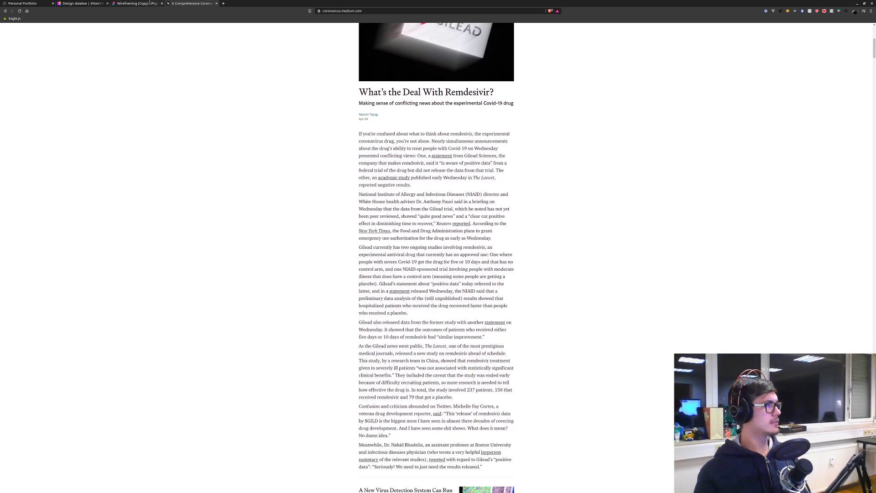
pyautogui.click(34, 4)
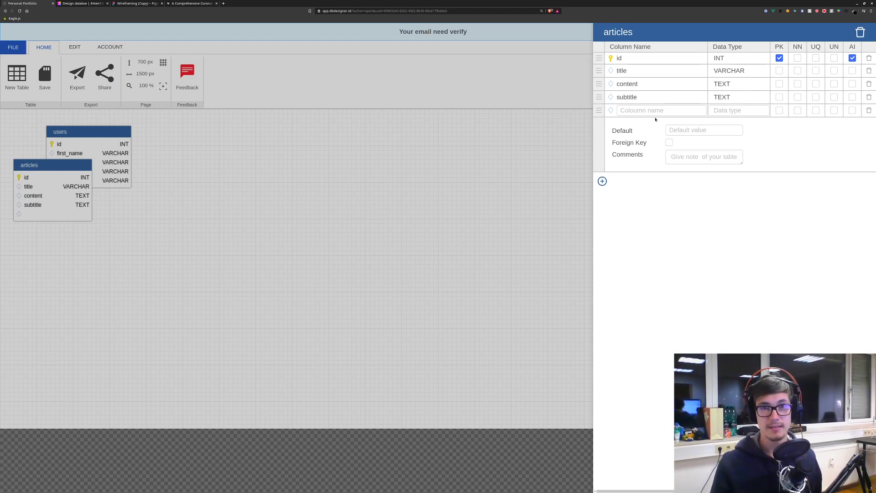
# Name the empty articles column author and set its data type to INT.
pyautogui.click(658, 110)
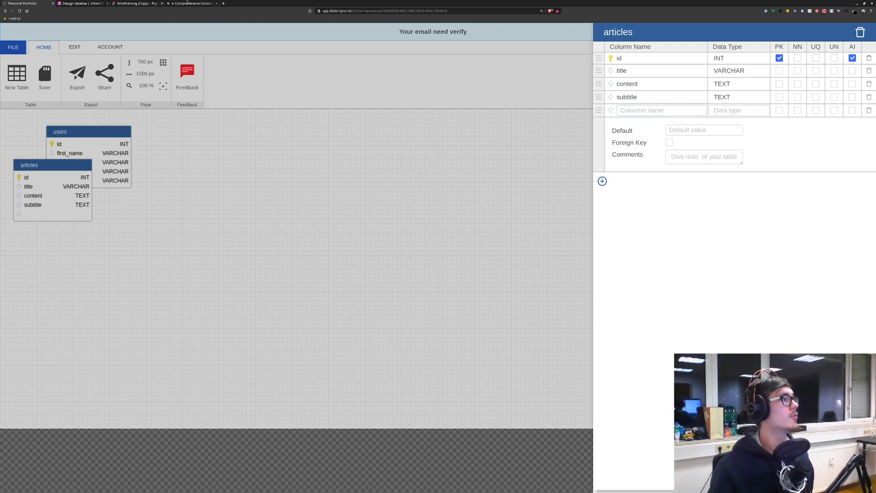
pyautogui.click(673, 108)
pyautogui.write('atu')
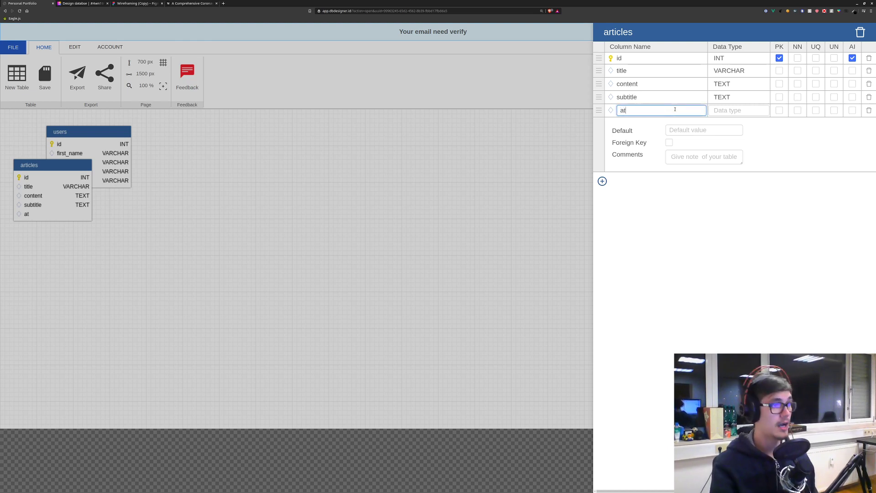
pyautogui.press('BackSpace')
pyautogui.press('BackSpace')
pyautogui.press('BackSpace')
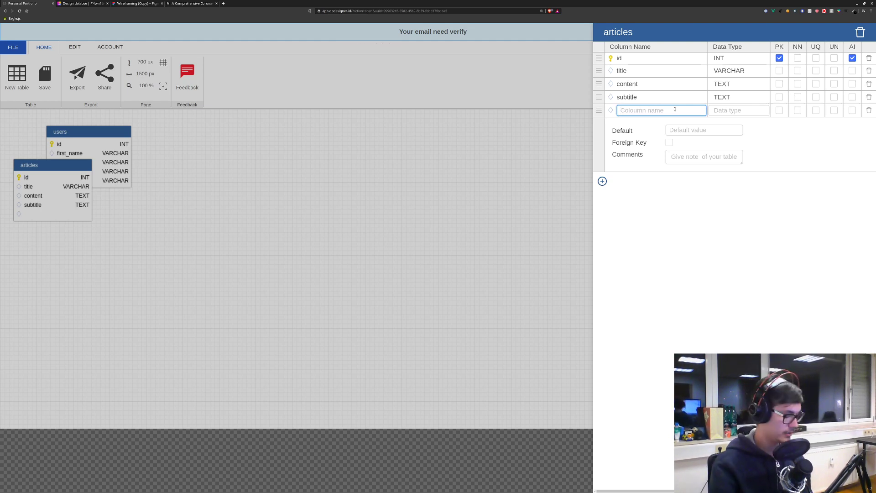
pyautogui.write('author')
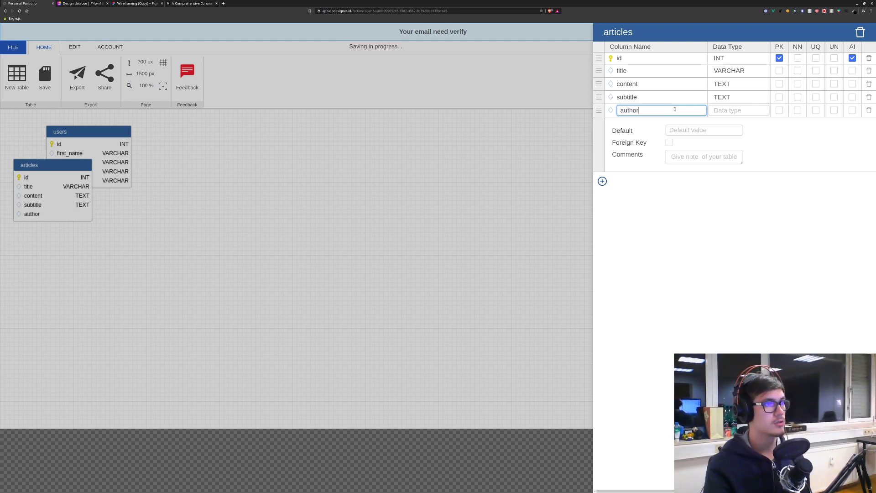
pyautogui.click(728, 110)
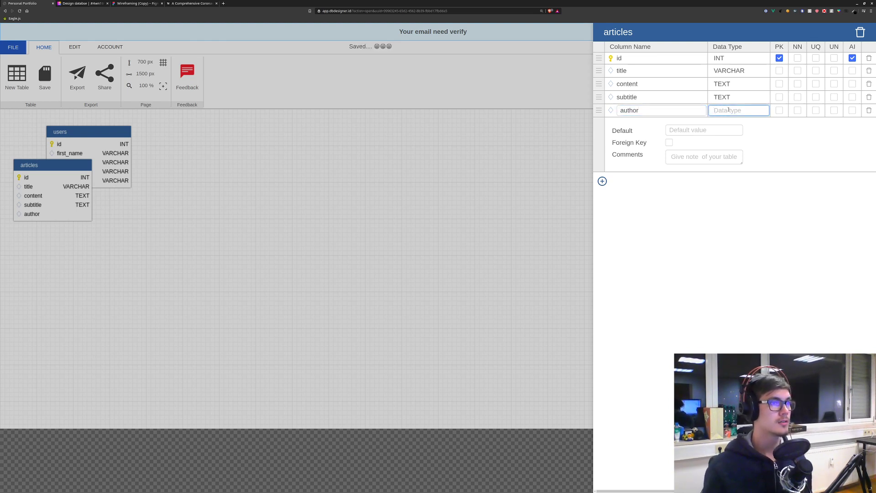
pyautogui.write('Int')
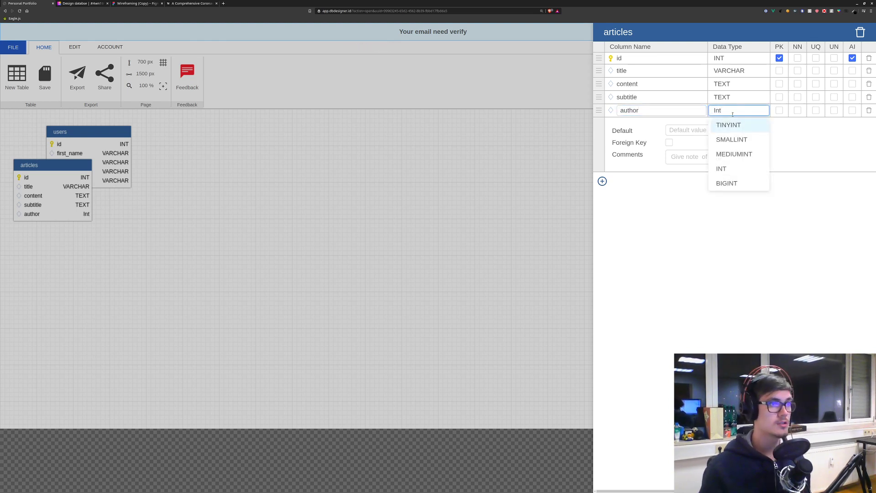
pyautogui.click(735, 169)
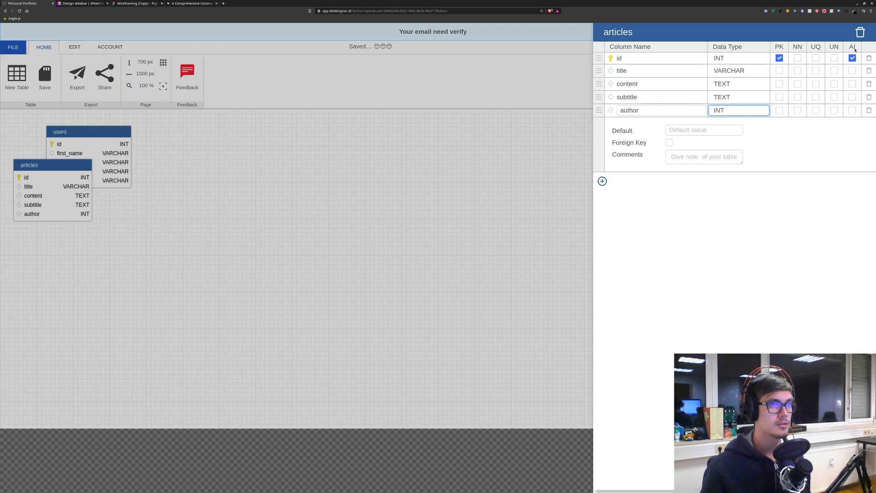
# Make the author column a foreign key referencing the id column of the users table, leaving it without the unsigned option.
pyautogui.click(834, 109)
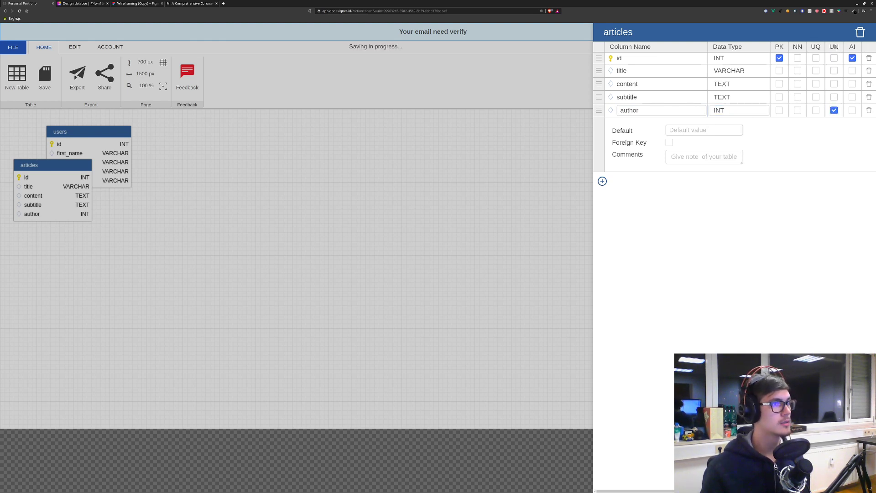
pyautogui.click(834, 110)
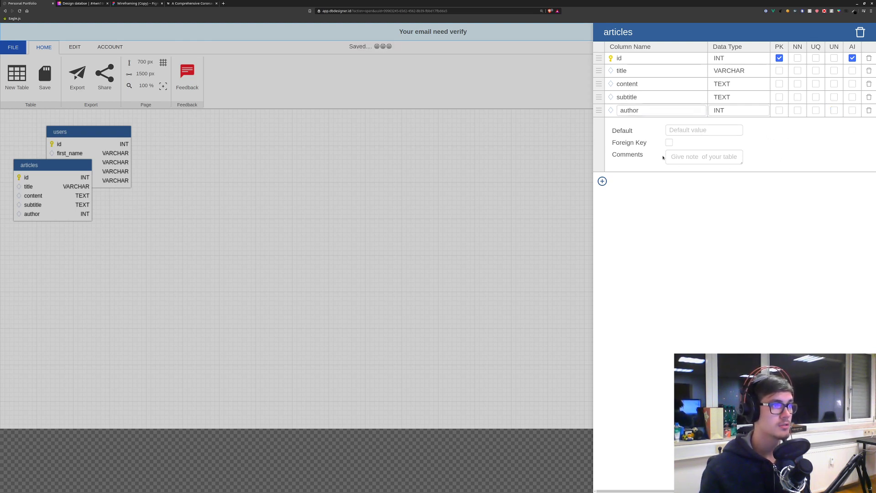
pyautogui.click(673, 143)
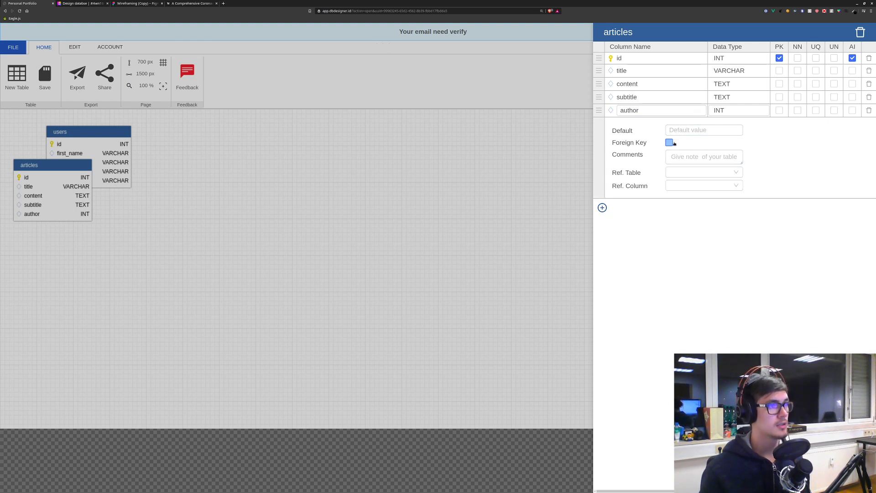
pyautogui.click(698, 171)
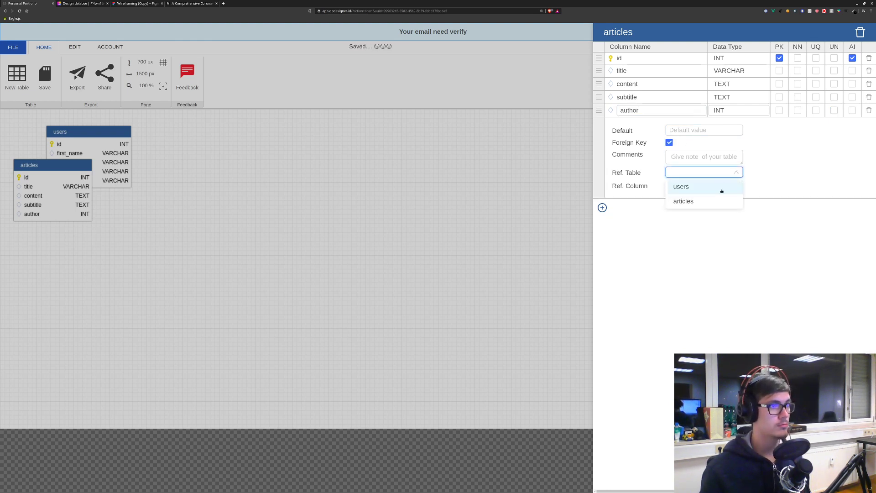
pyautogui.click(721, 191)
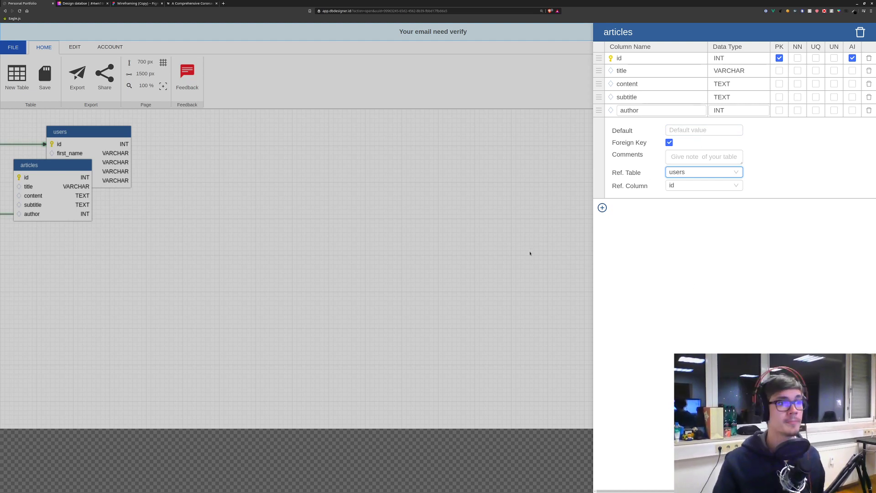
# Close the articles table's editor and move the table to the right of the users table in the diagram.
pyautogui.click(691, 230)
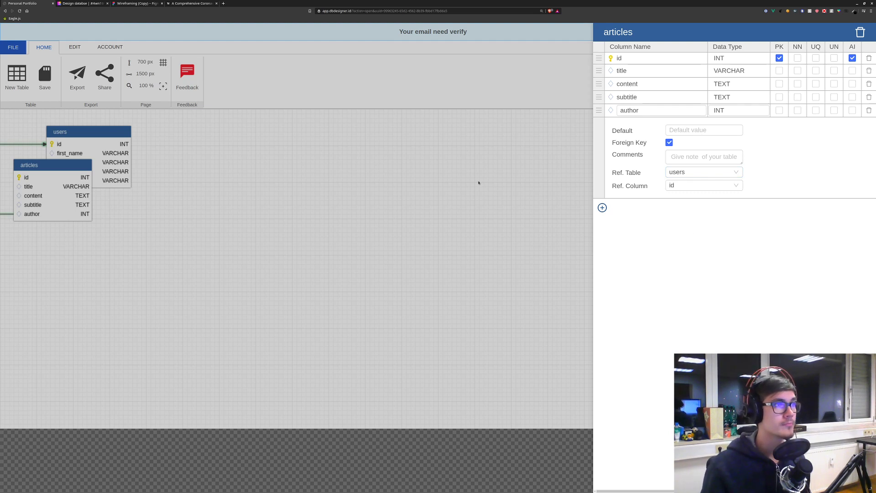
pyautogui.click(379, 184)
pyautogui.moveTo(52, 165); pyautogui.dragTo(263, 119)
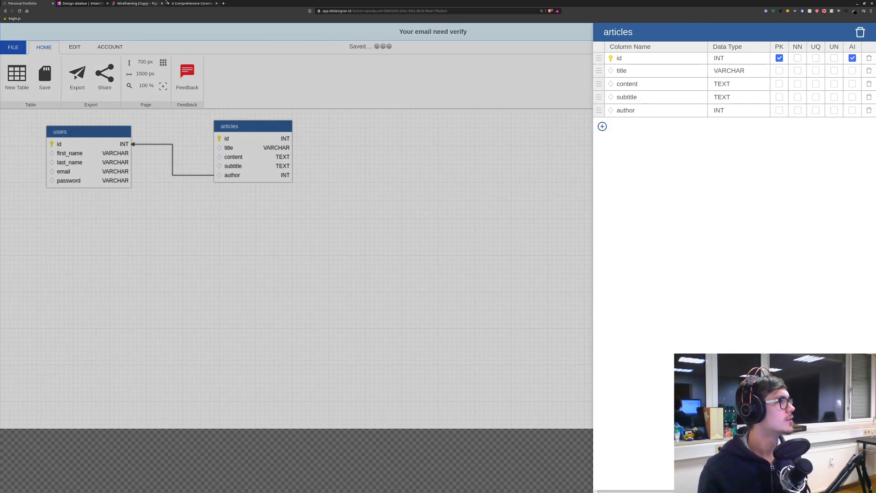
# Return to the Medium blog page and examine its articles for more fields the articles table could need.
pyautogui.click(167, 4)
pyautogui.scroll(-4, 619, 141)
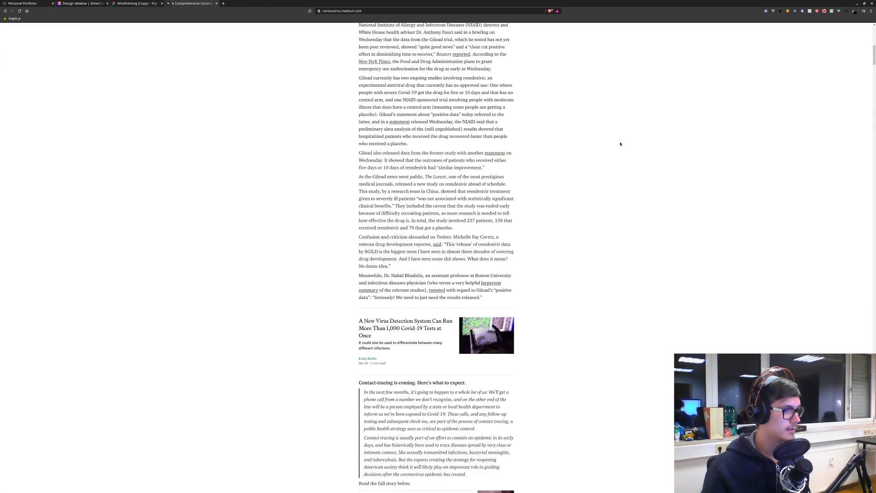
pyautogui.scroll(-2, 619, 144)
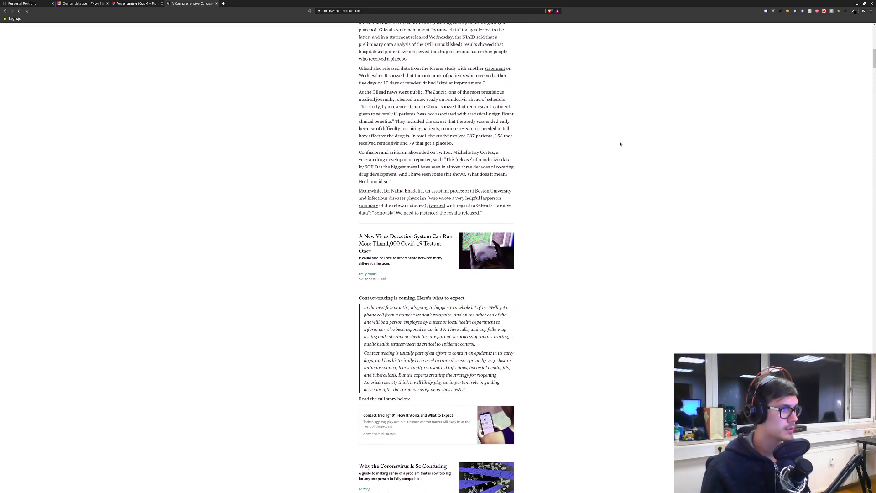
pyautogui.scroll(-1, 620, 145)
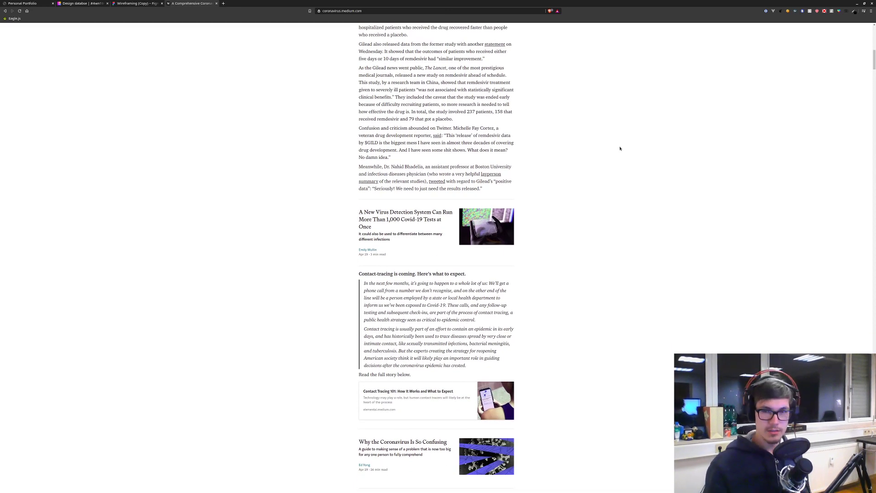